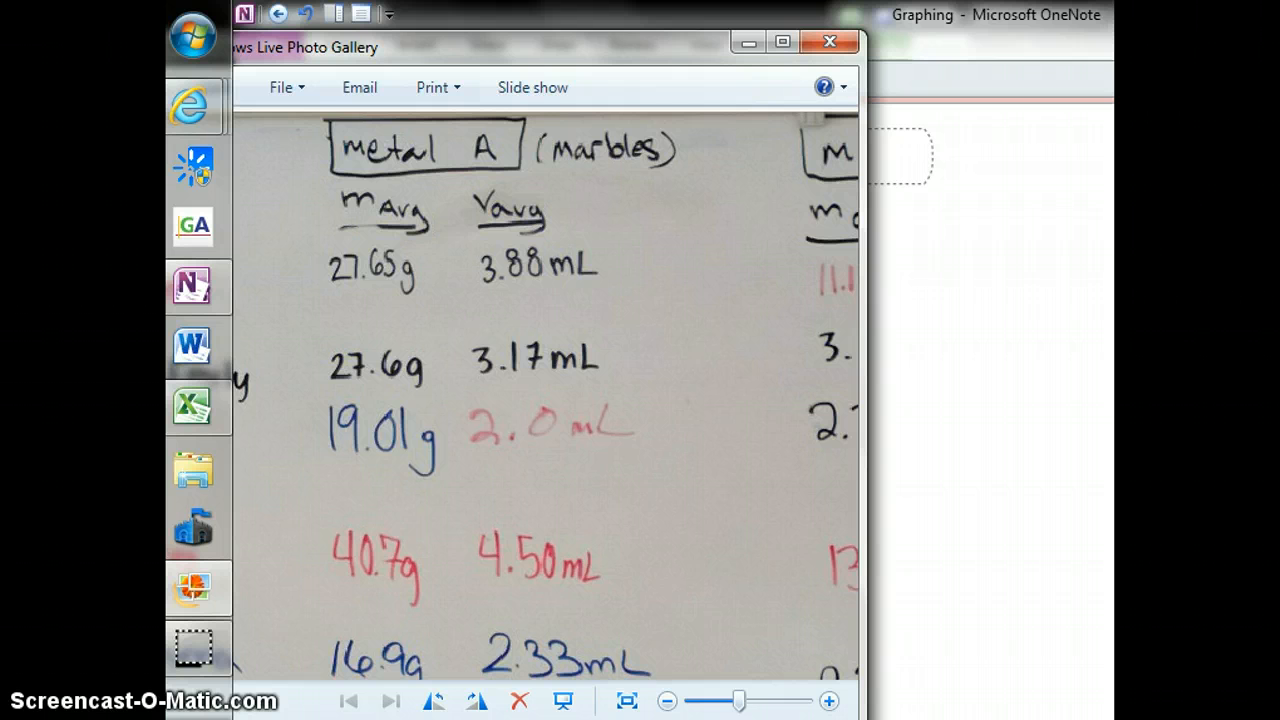
- Launch Microsoft Excel 2010 with a blank workbook
{"action": "left_click", "coordinate": [193, 37]}
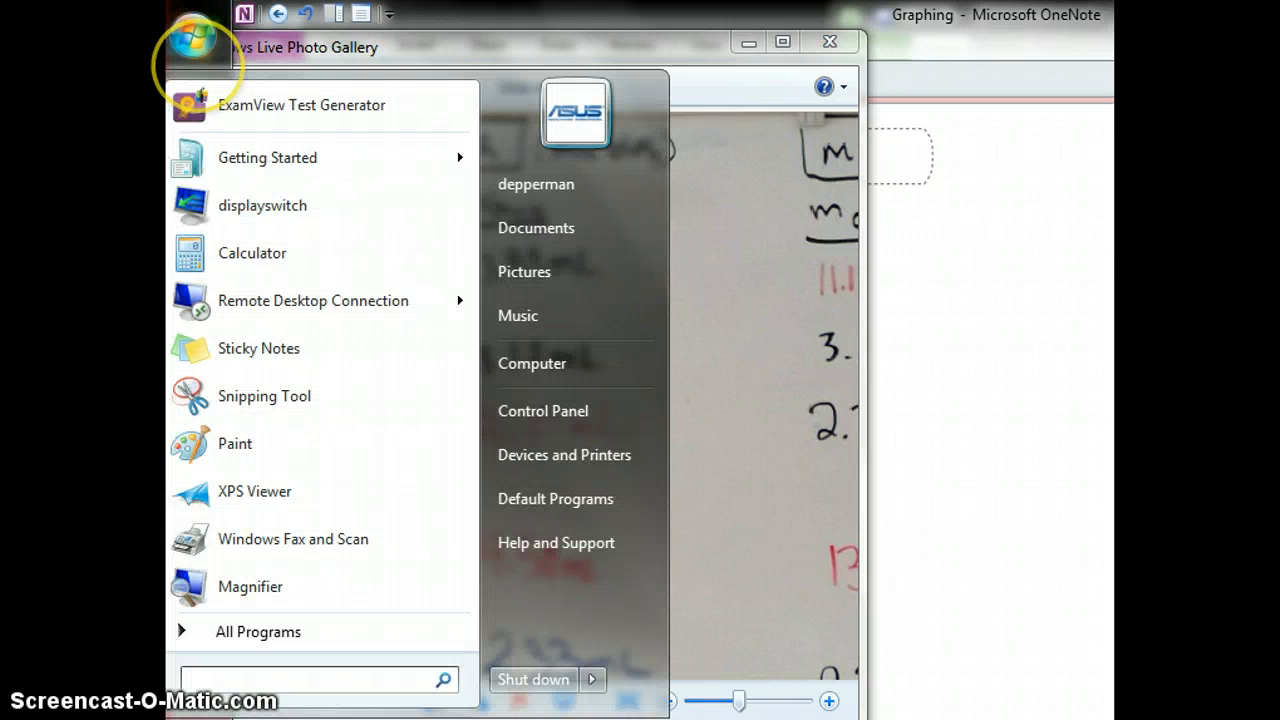
{"action": "left_click", "coordinate": [252, 632]}
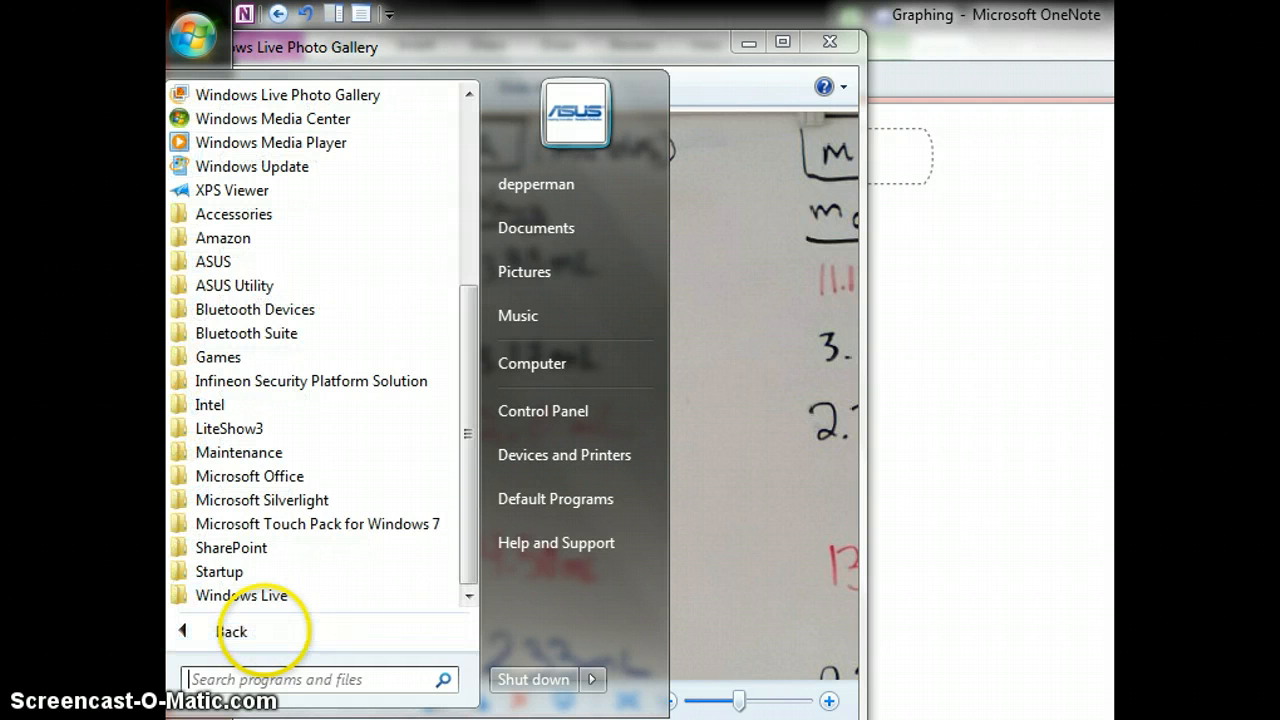
{"action": "left_click", "coordinate": [258, 476]}
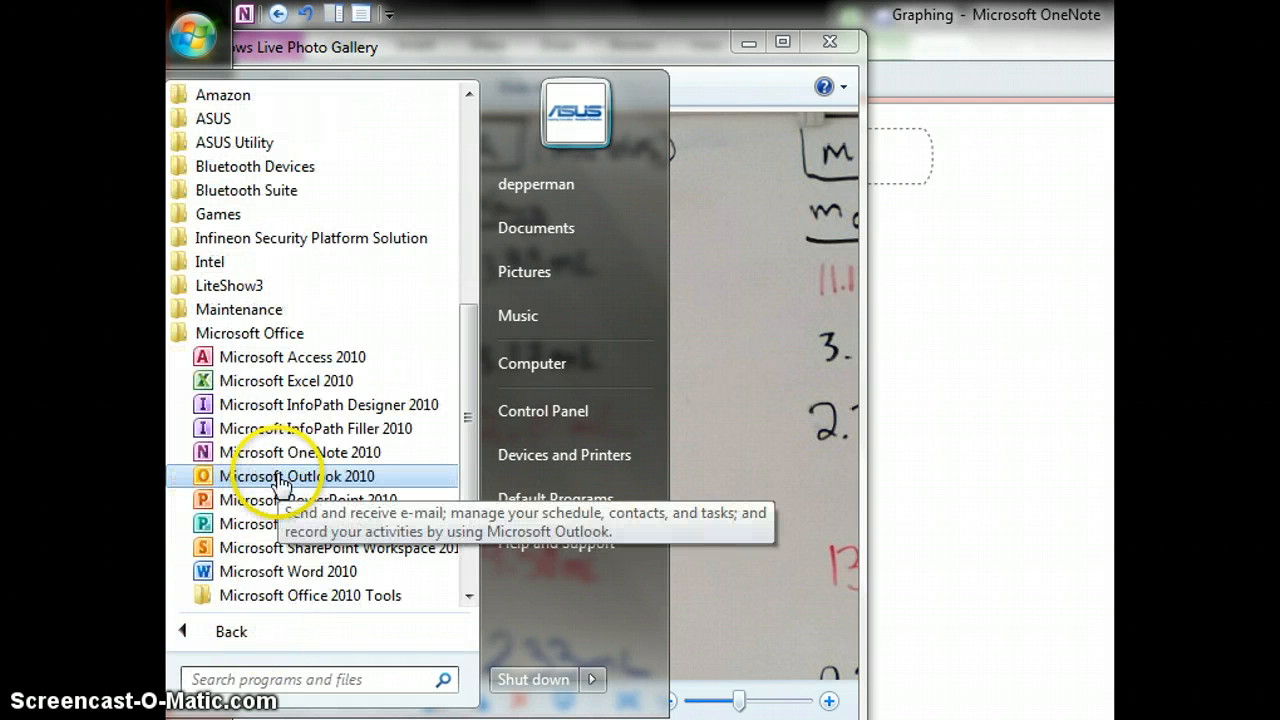
{"action": "left_click", "coordinate": [266, 381]}
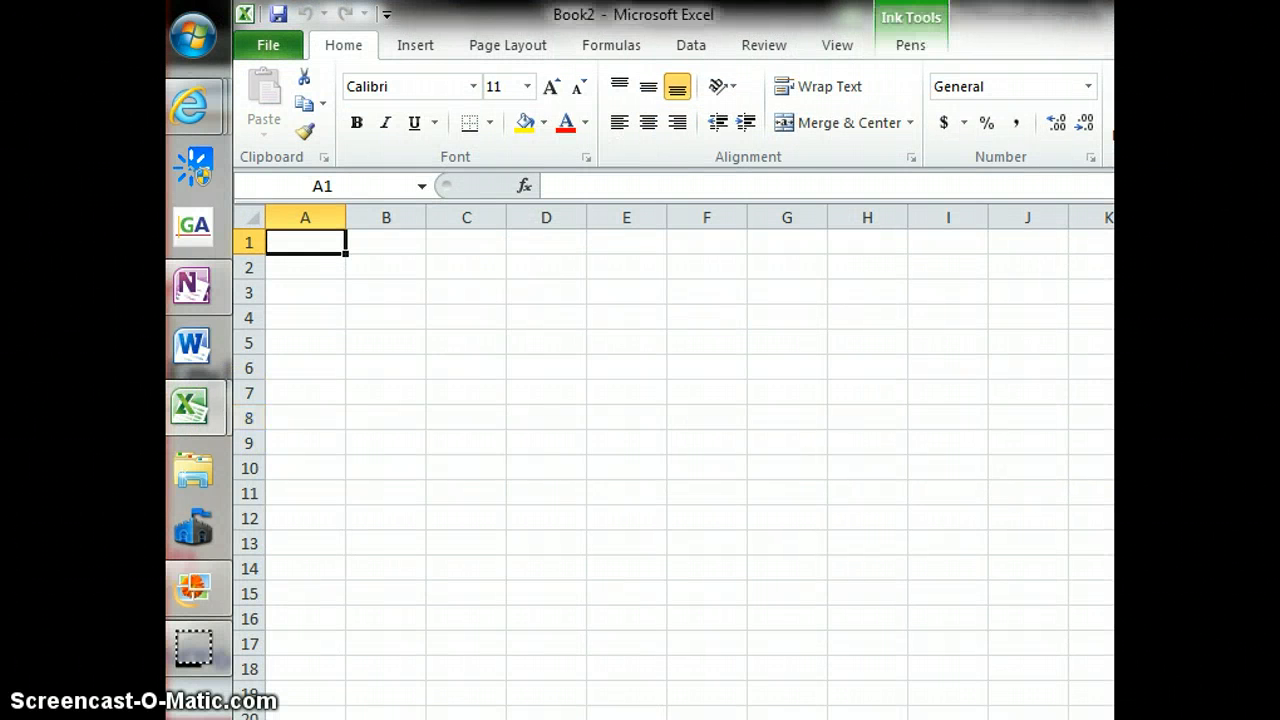
- Shrink the blank workbook's window from full screen and place it beside the photo of the metal A measurements
{"action": "left_click", "coordinate": [1112, 14]}
{"action": "left_click_drag", "start_coordinate": [850, 100], "coordinate": [1126, 3]}
{"action": "left_click", "coordinate": [1112, 14]}
{"action": "left_click_drag", "start_coordinate": [927, 75], "coordinate": [1279, 54]}
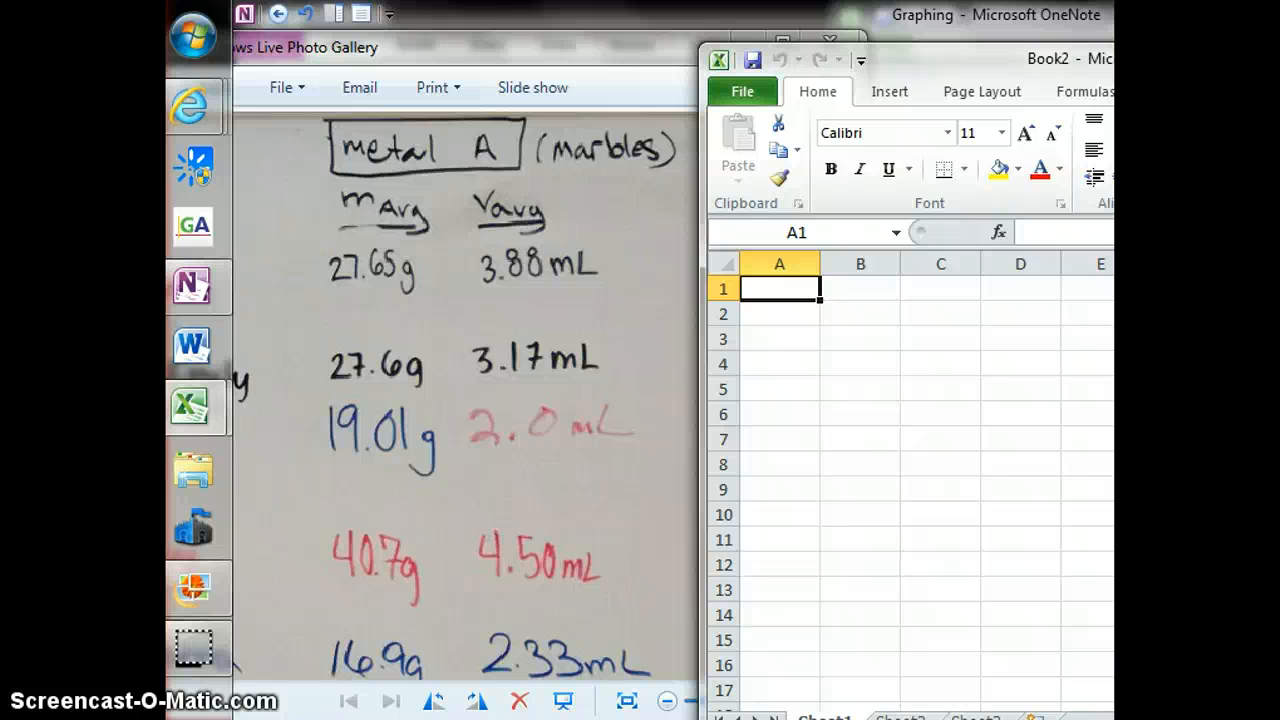
- Enter the column headers Volume (mL) in A1 and Mass (g) in B1
{"action": "left_click", "coordinate": [779, 263]}
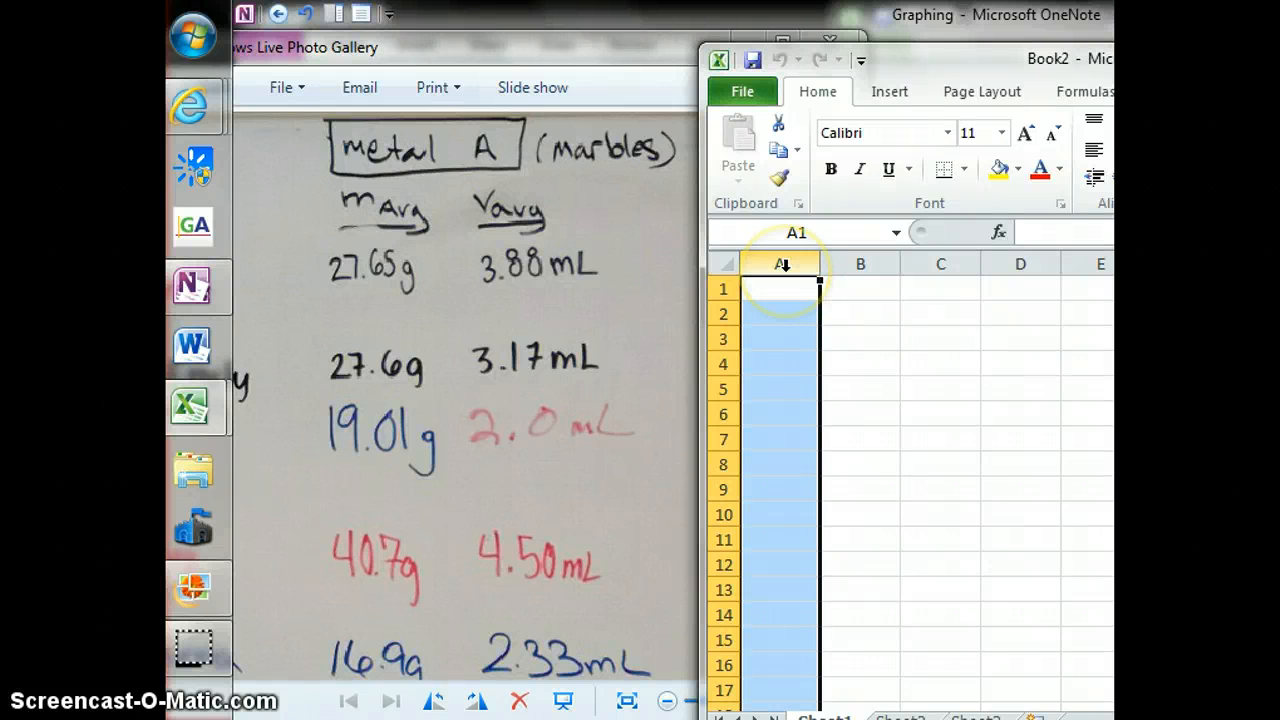
{"action": "left_click", "coordinate": [782, 301]}
{"action": "type", "text": "V"}
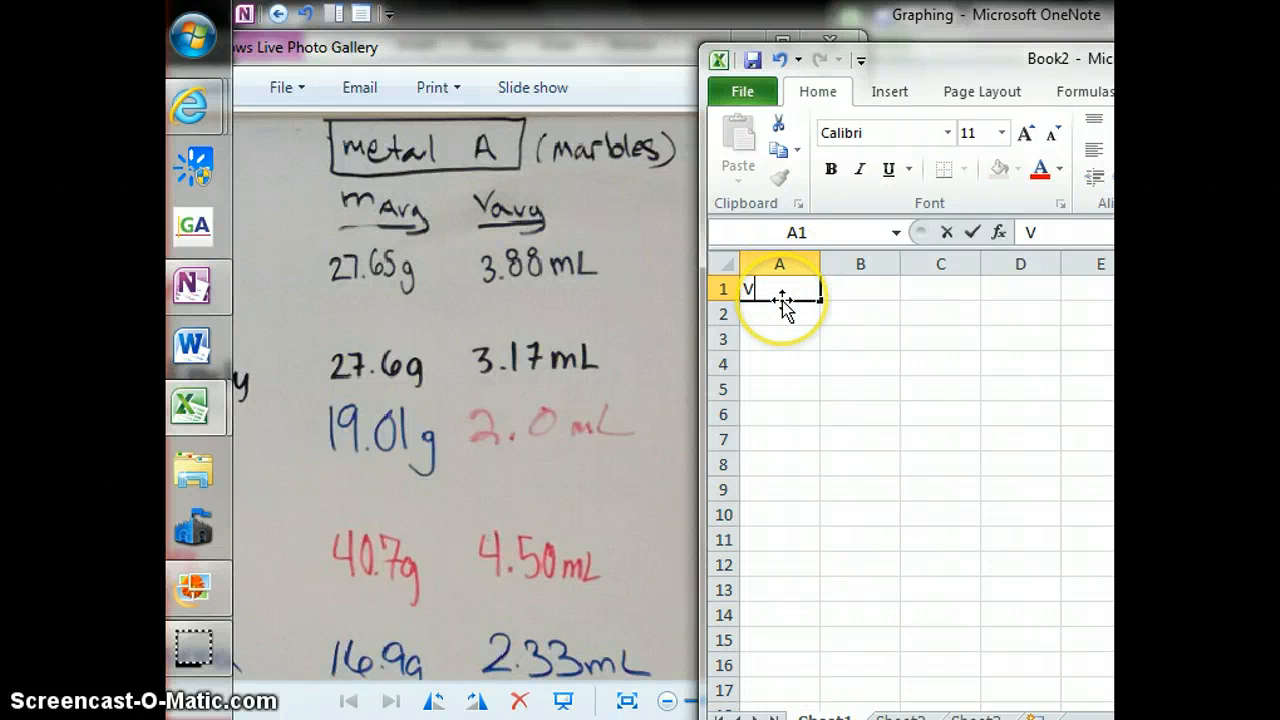
{"action": "type", "text": "olume"}
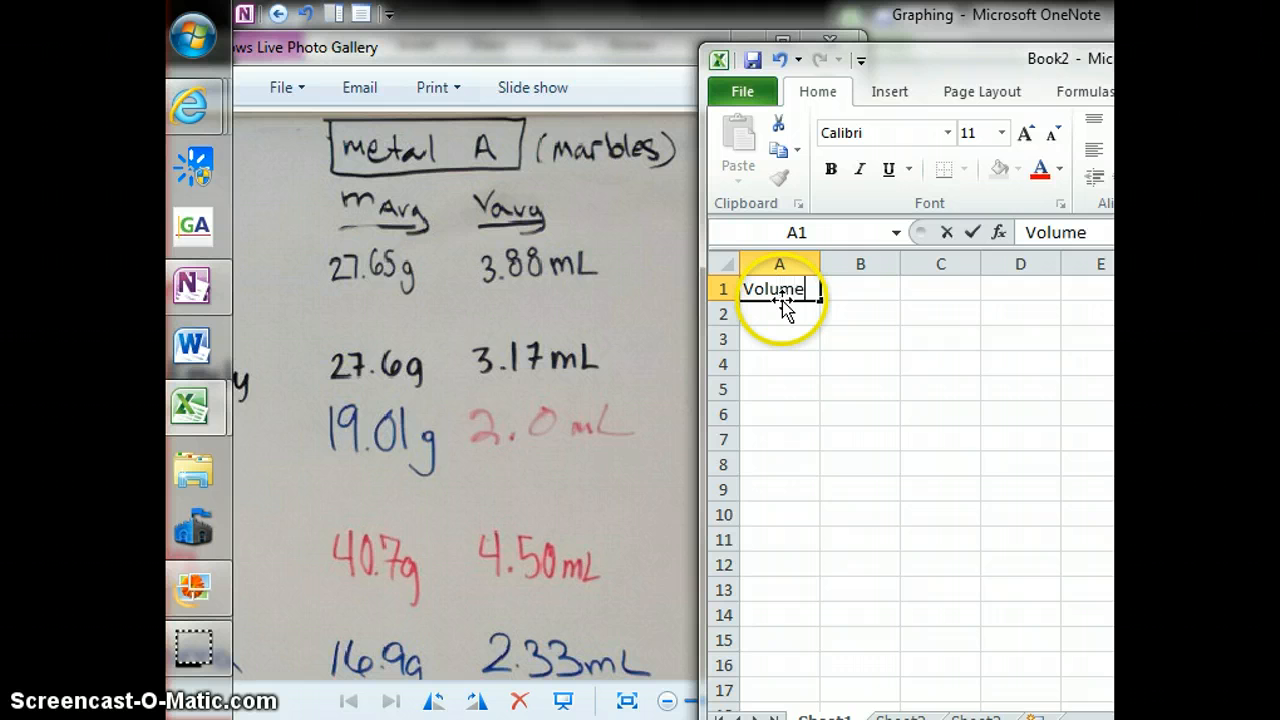
{"action": "type", "text": " (mL)"}
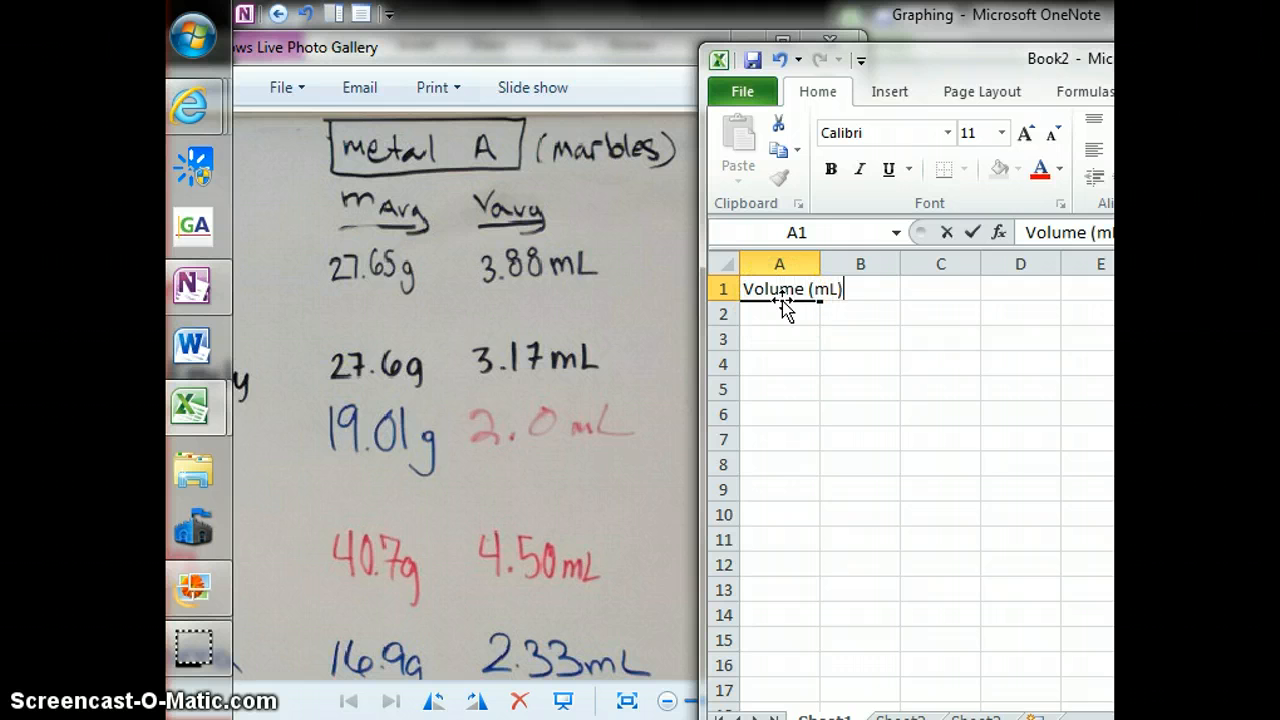
{"action": "key", "text": "Tab"}
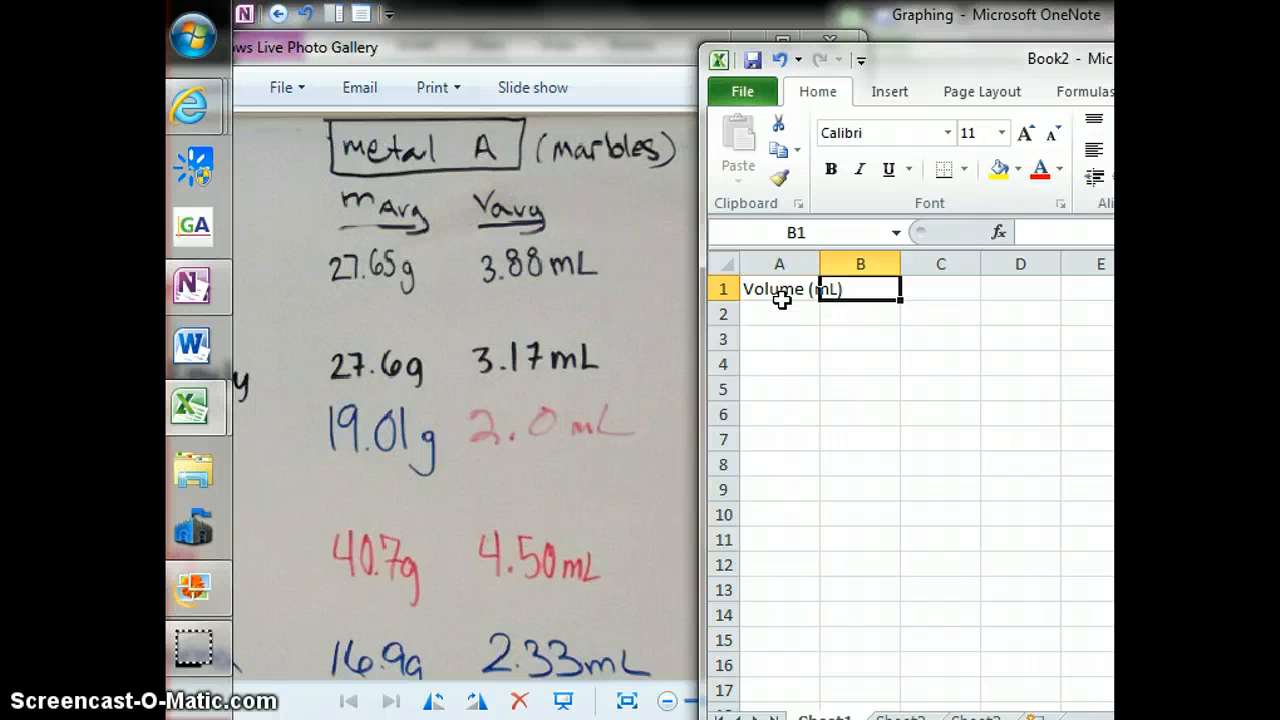
{"action": "type", "text": "Ma"}
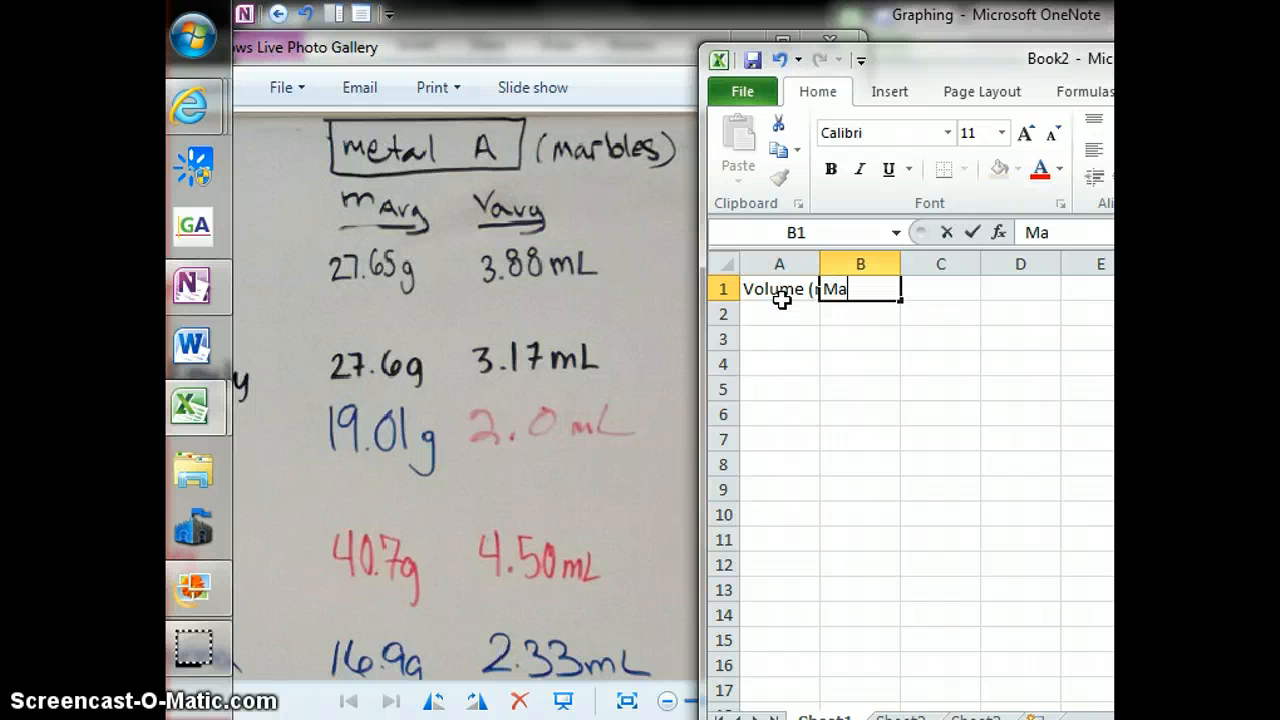
{"action": "type", "text": "ss (g0"}
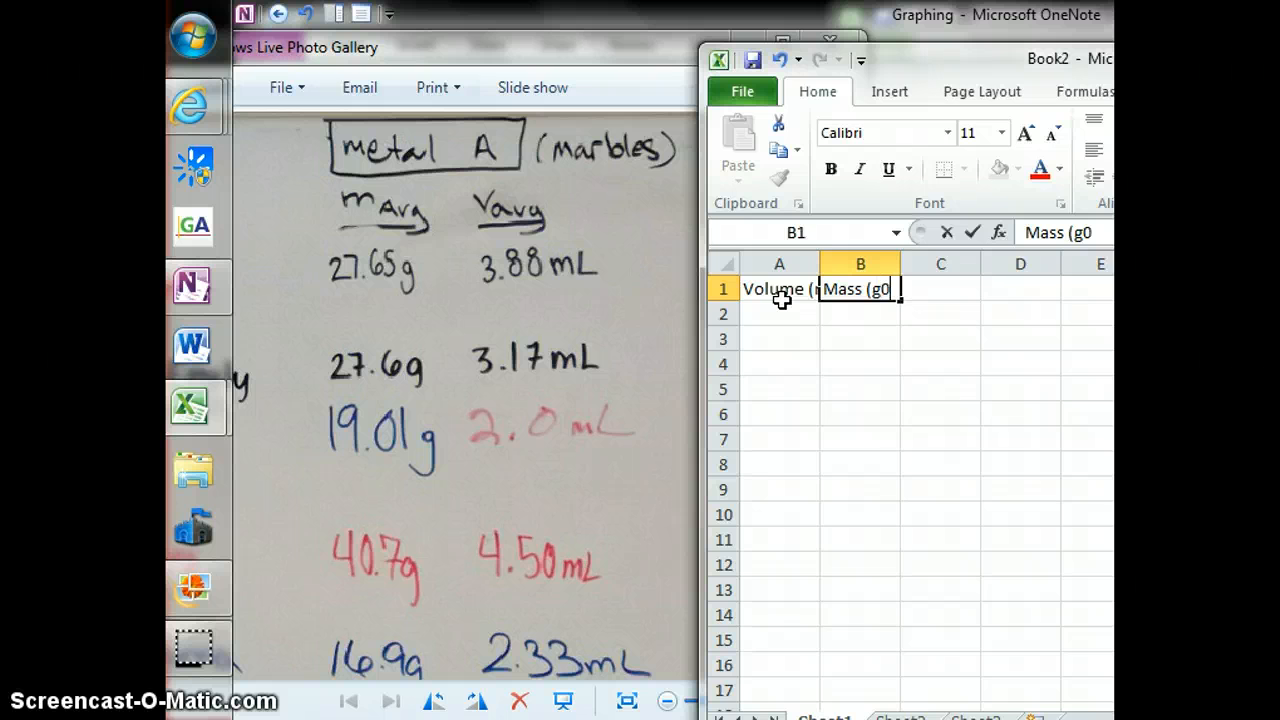
{"action": "key", "text": "BackSpace"}
{"action": "type", "text": ")"}
{"action": "key", "text": "Return"}
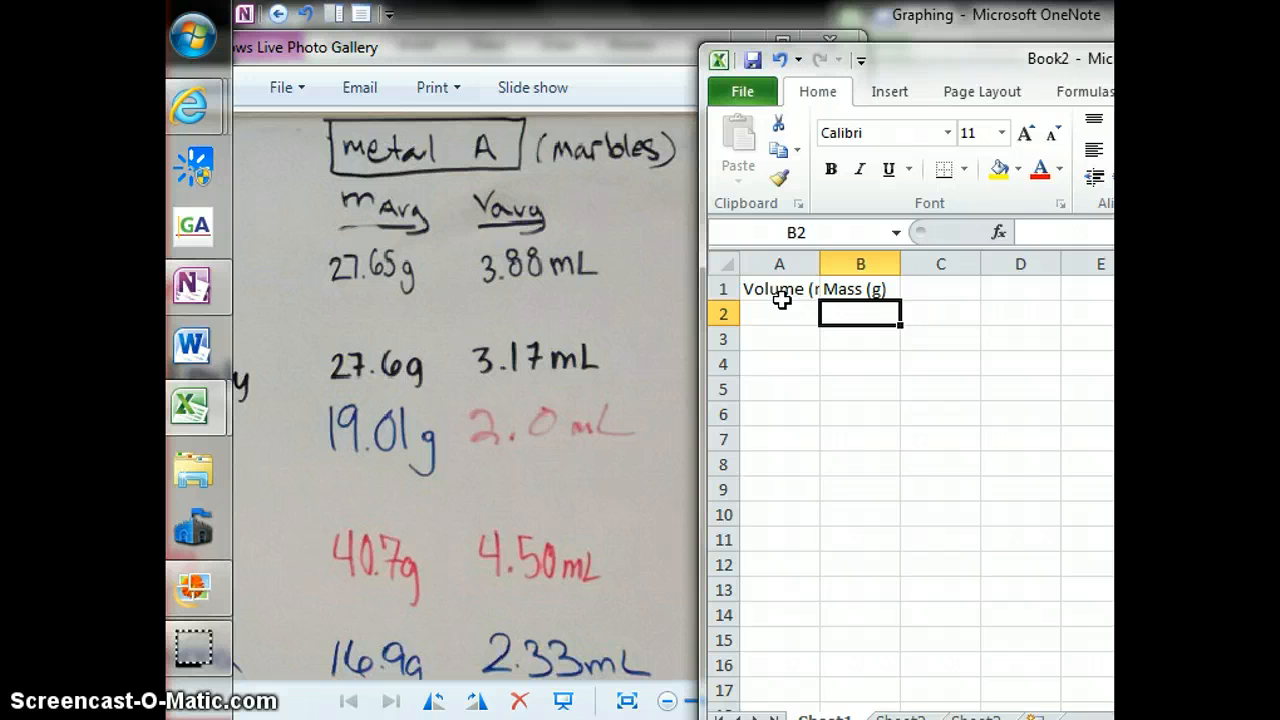
- Enter the metal A masses 27.65, 27.6, 19.01, 40.7 and 16.9 in cells B2 to B6
{"action": "type", "text": "27.6"}
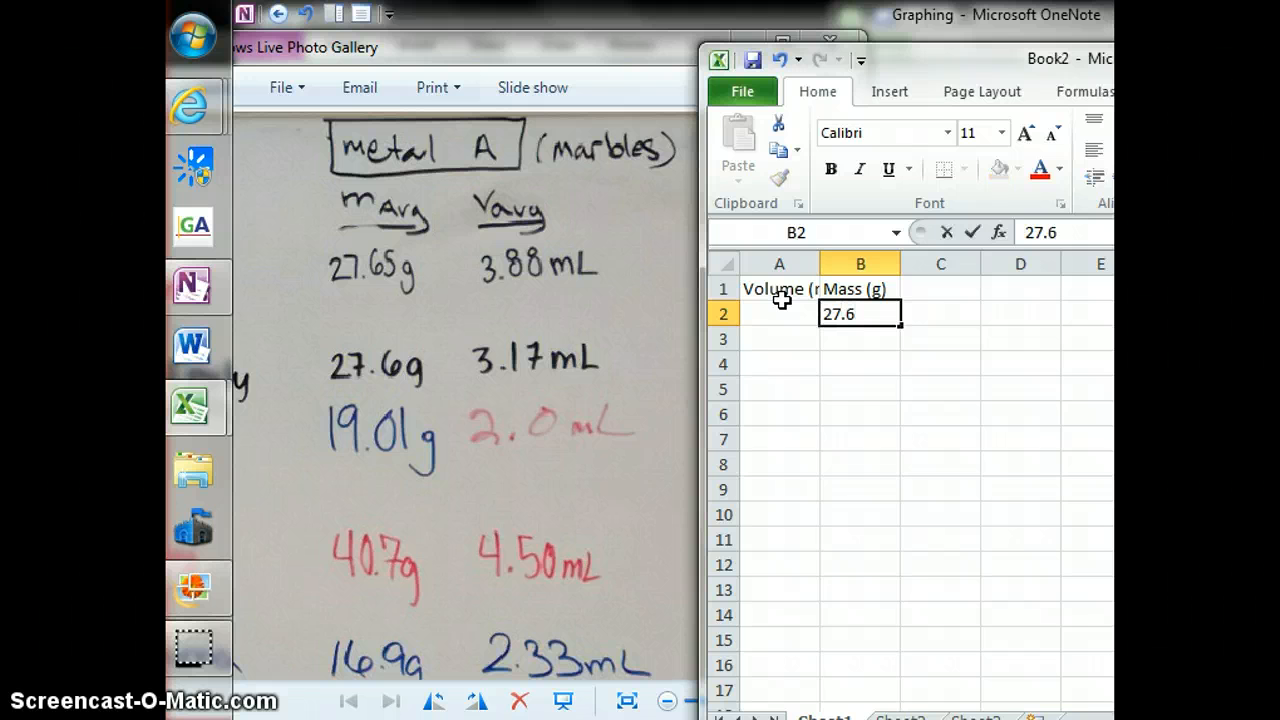
{"action": "type", "text": "5"}
{"action": "key", "text": "Return"}
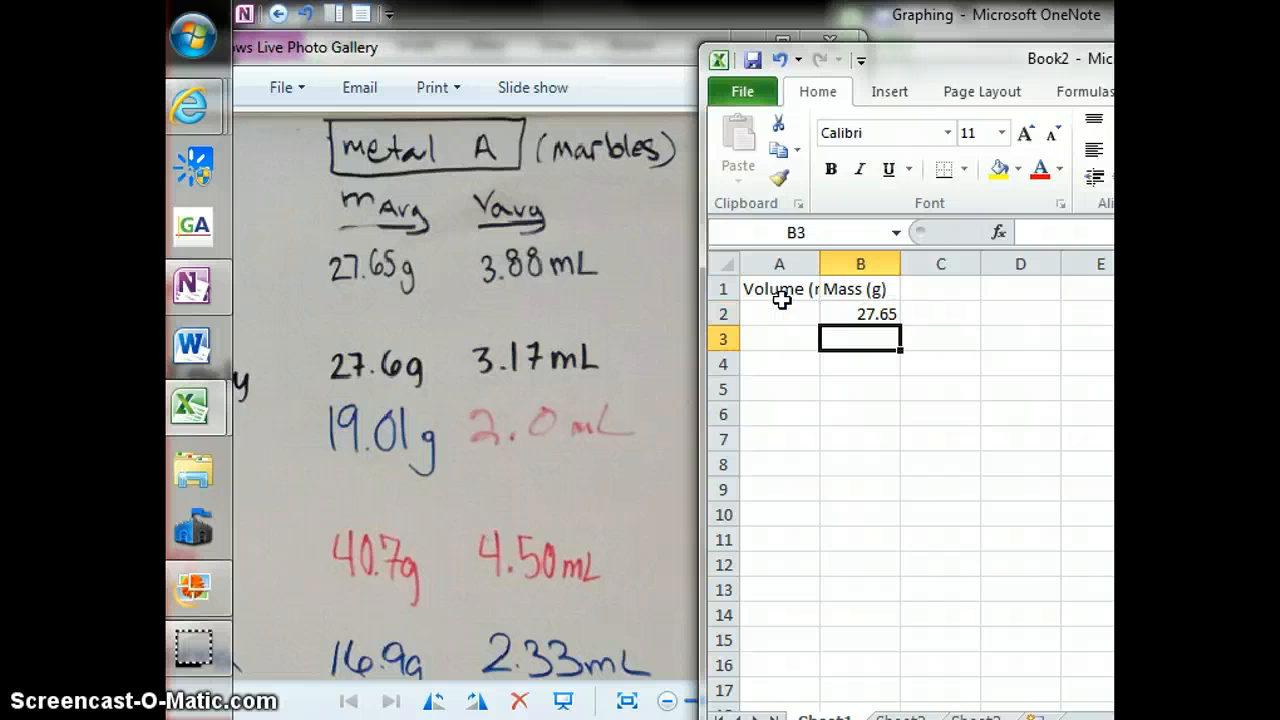
{"action": "type", "text": "27"}
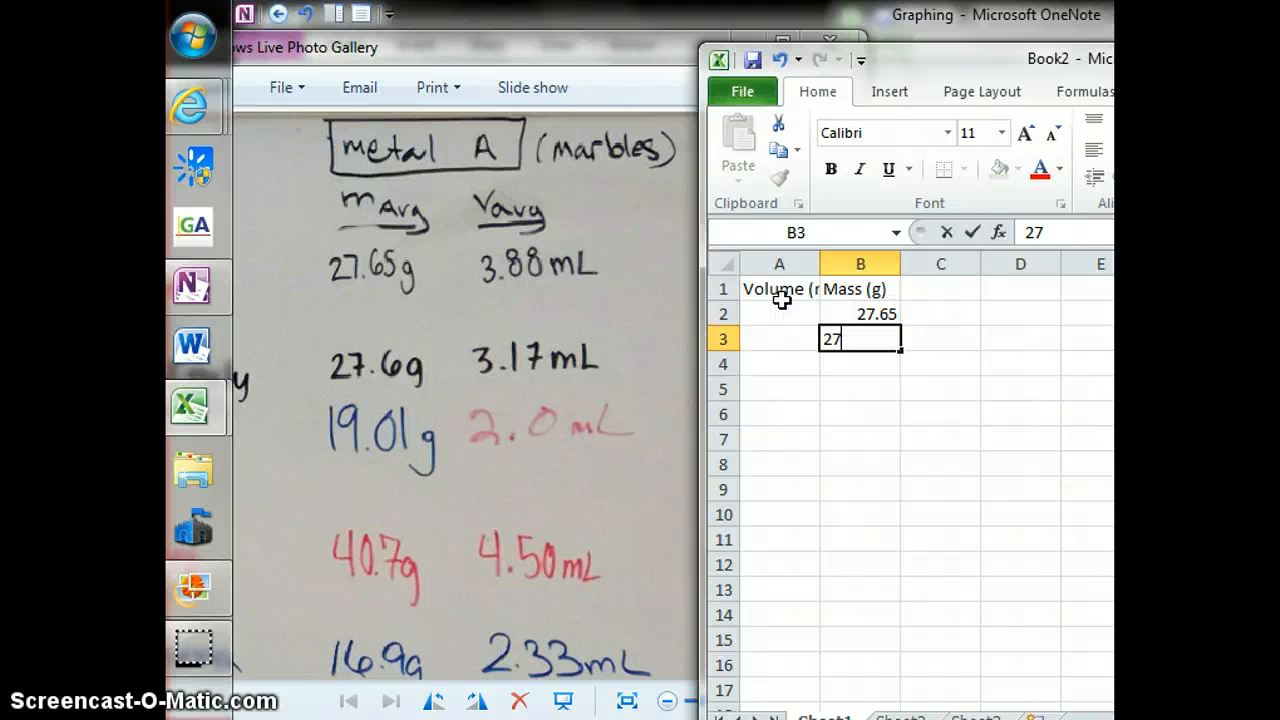
{"action": "type", "text": ".6"}
{"action": "key", "text": "Return"}
{"action": "type", "text": "19"}
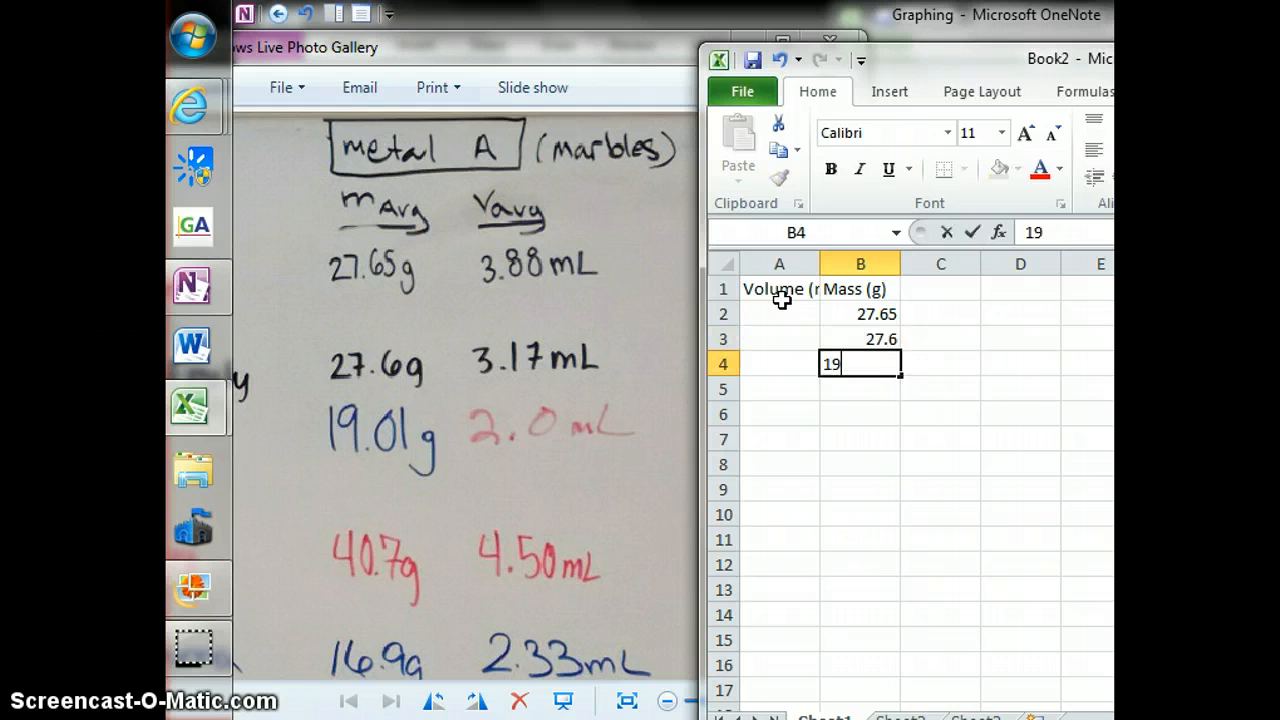
{"action": "type", "text": ".01"}
{"action": "key", "text": "Return"}
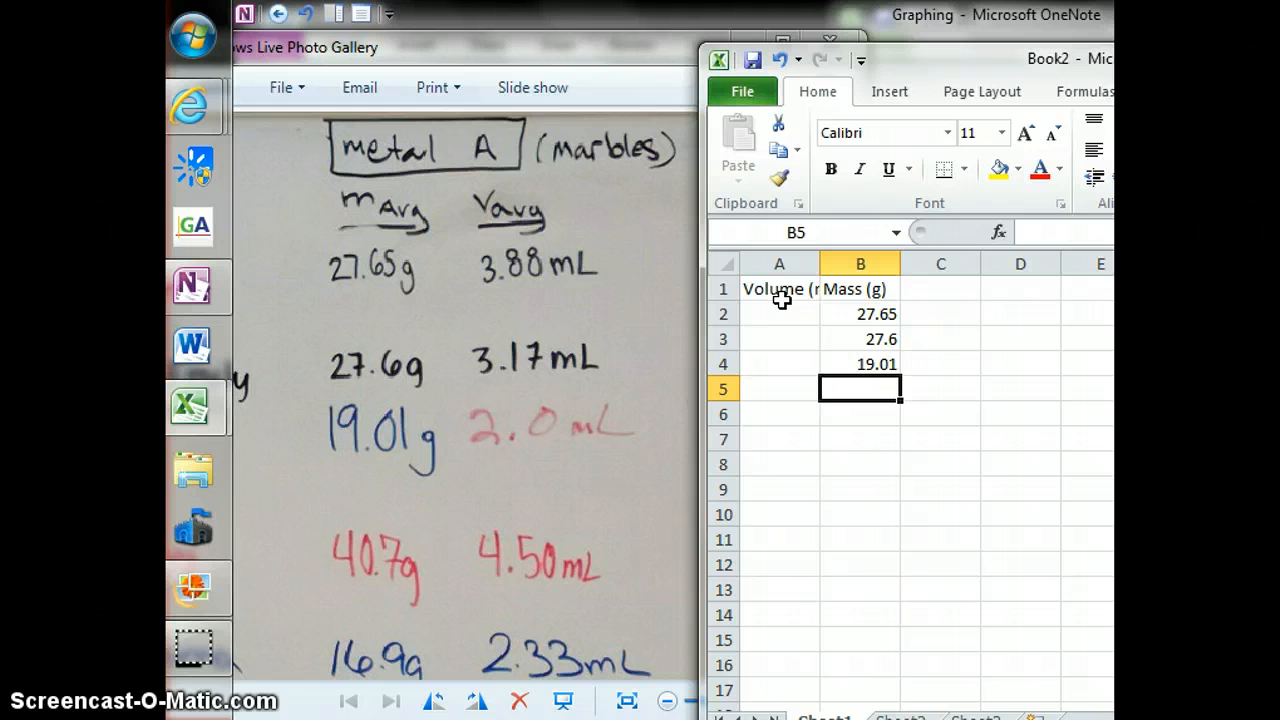
{"action": "type", "text": "40"}
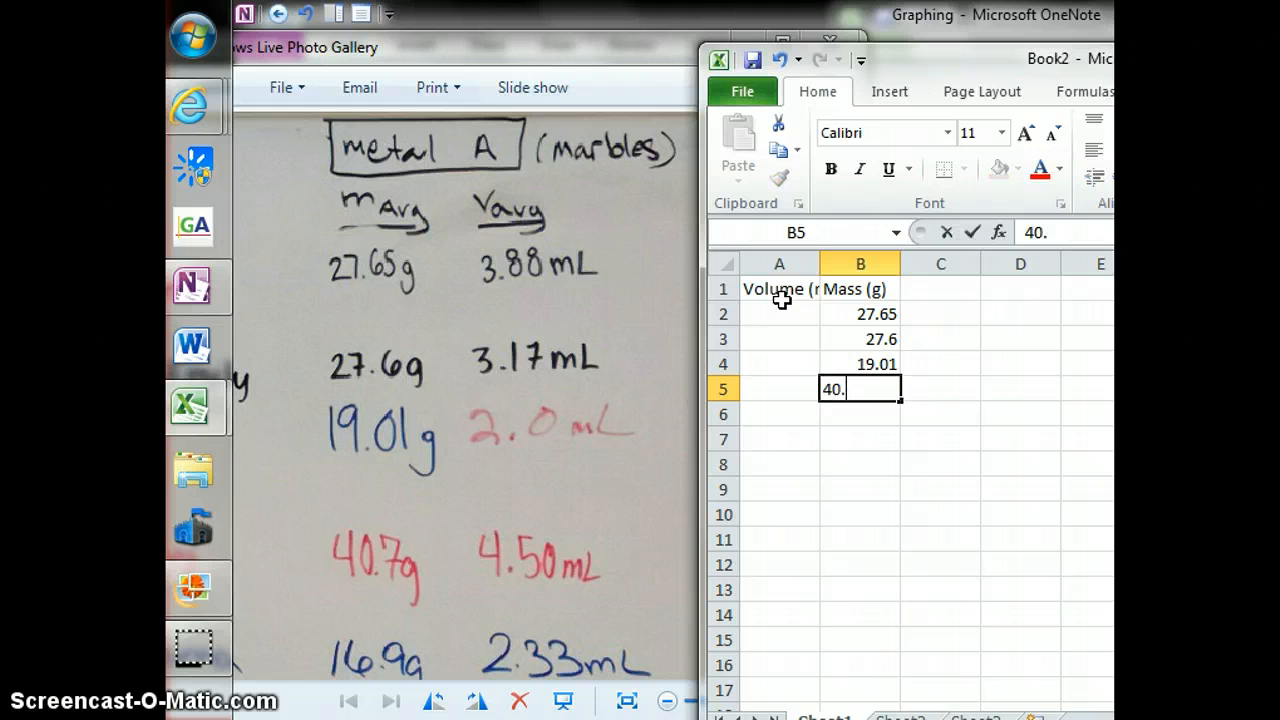
{"action": "type", "text": ".7"}
{"action": "key", "text": "Return"}
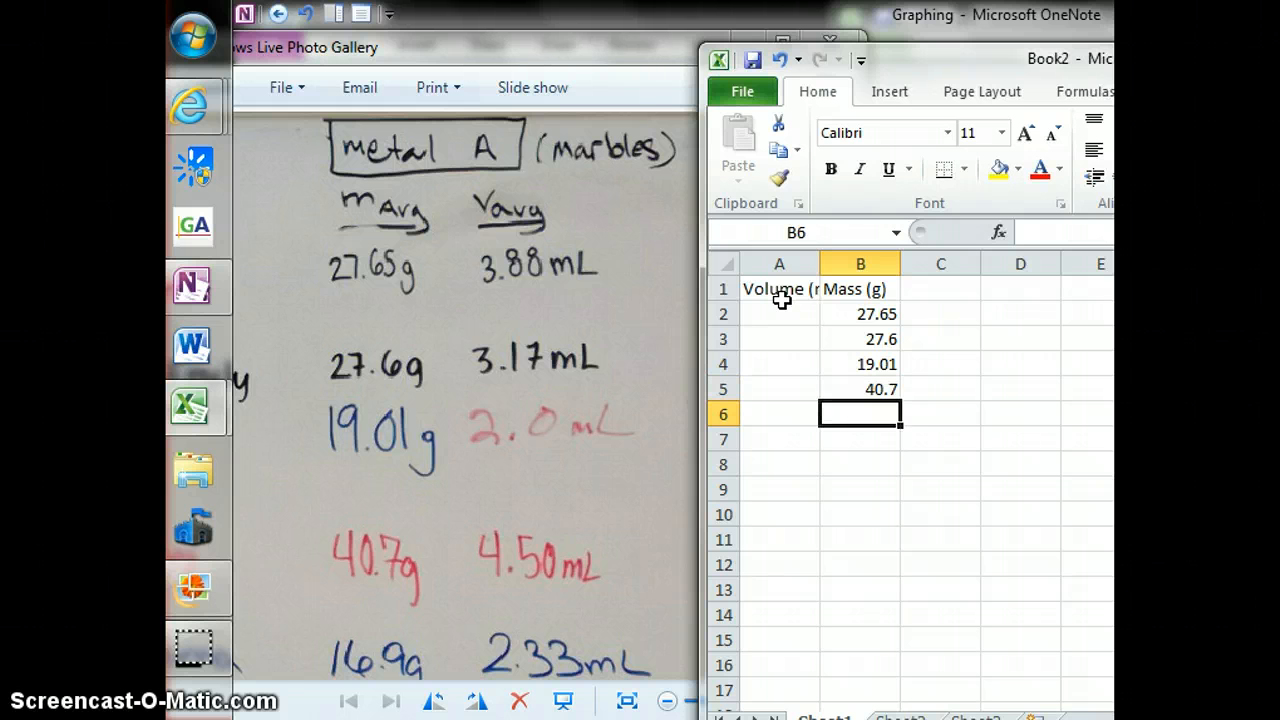
{"action": "type", "text": "16"}
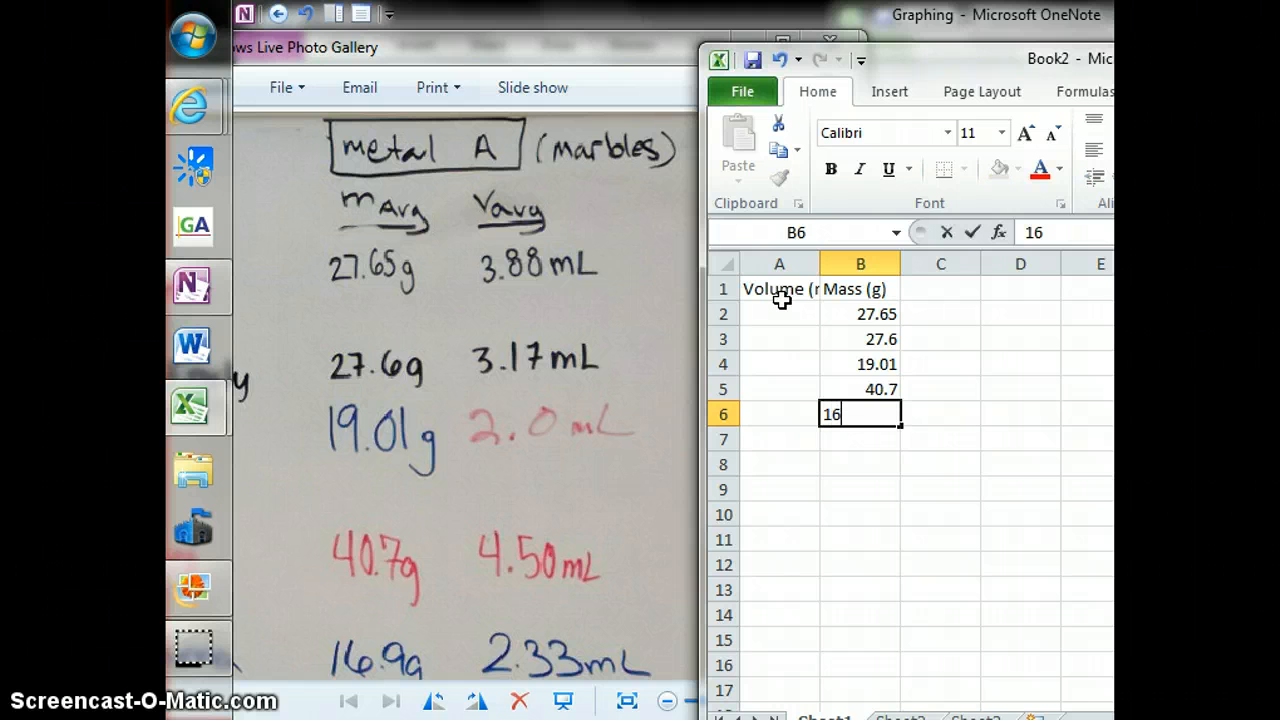
{"action": "type", "text": ".9"}
{"action": "key", "text": "Left"}
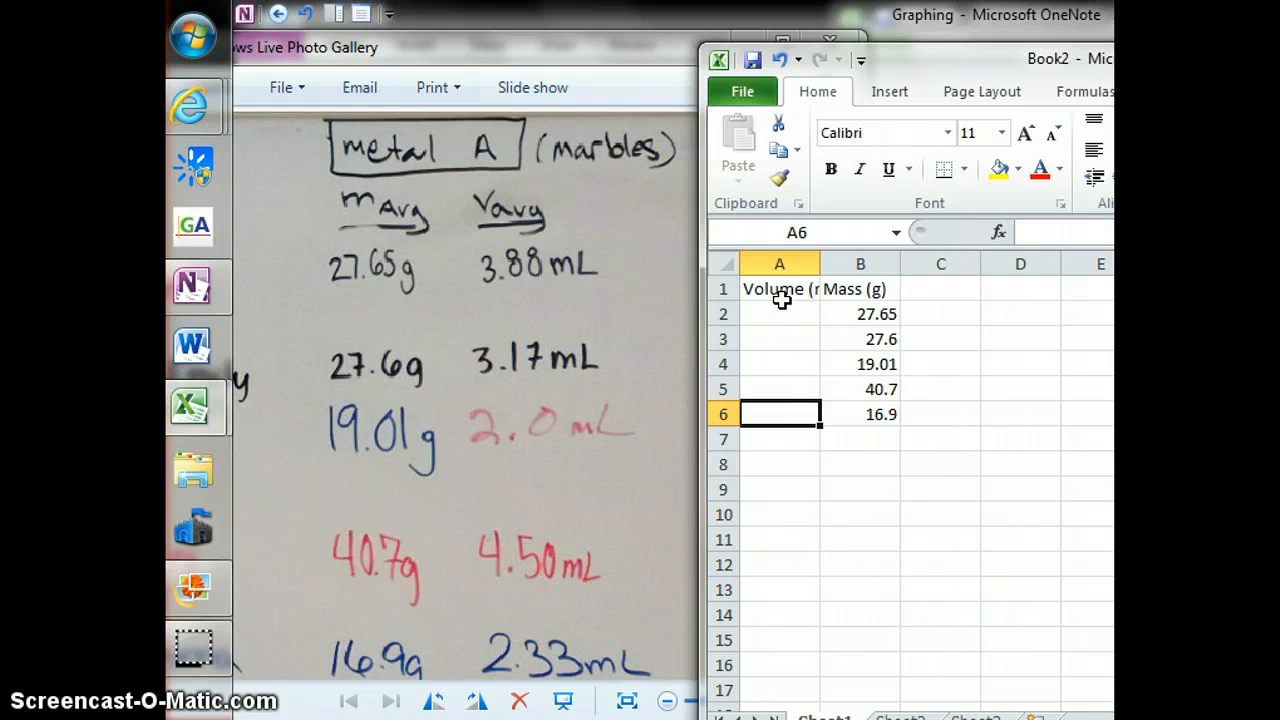
- Enter the matching metal A volumes 3.88, 3.17, 2.0, 4.50 and 2.33 in cells A2 to A6
{"action": "type", "text": "2.333"}
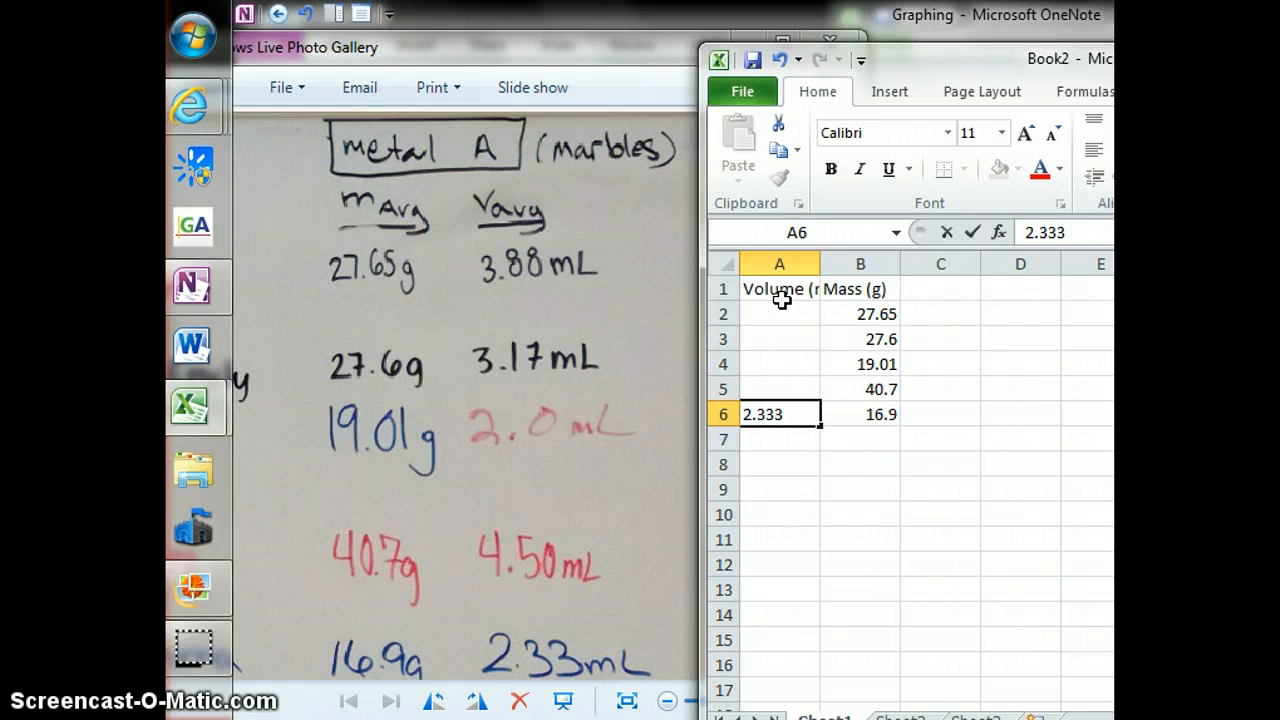
{"action": "key", "text": "BackSpace"}
{"action": "key", "text": "Up"}
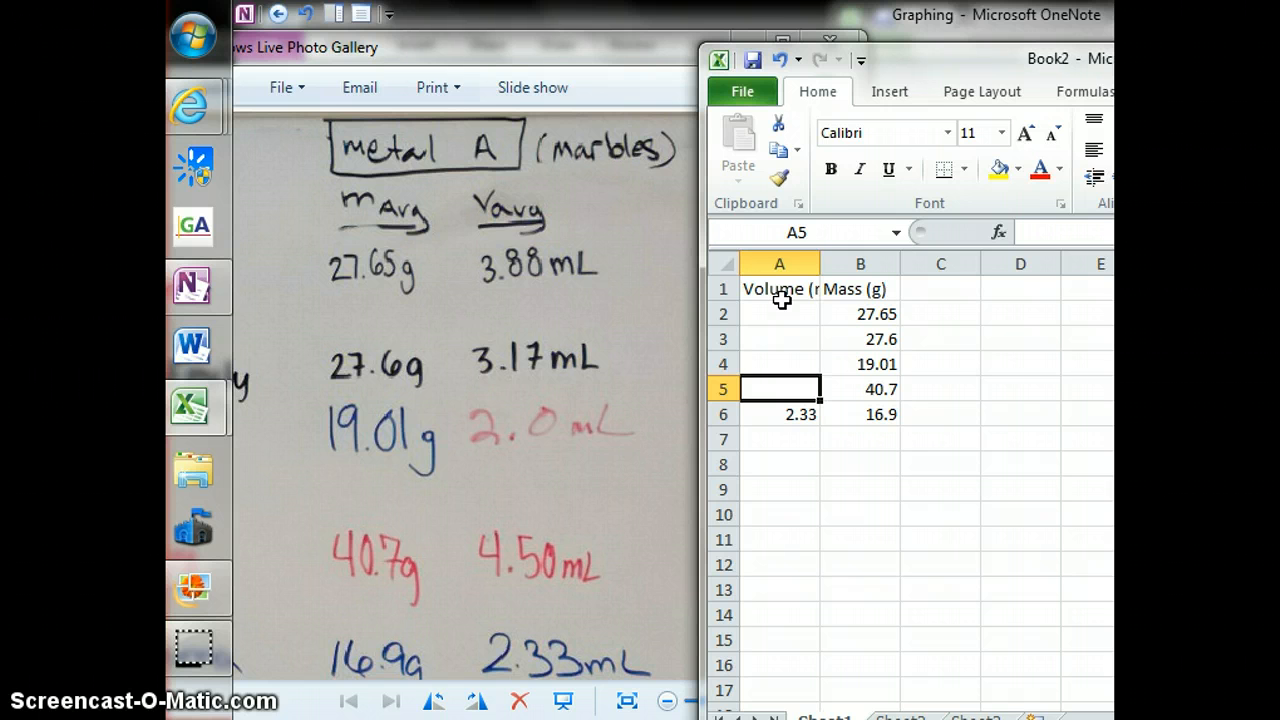
{"action": "type", "text": "4.50"}
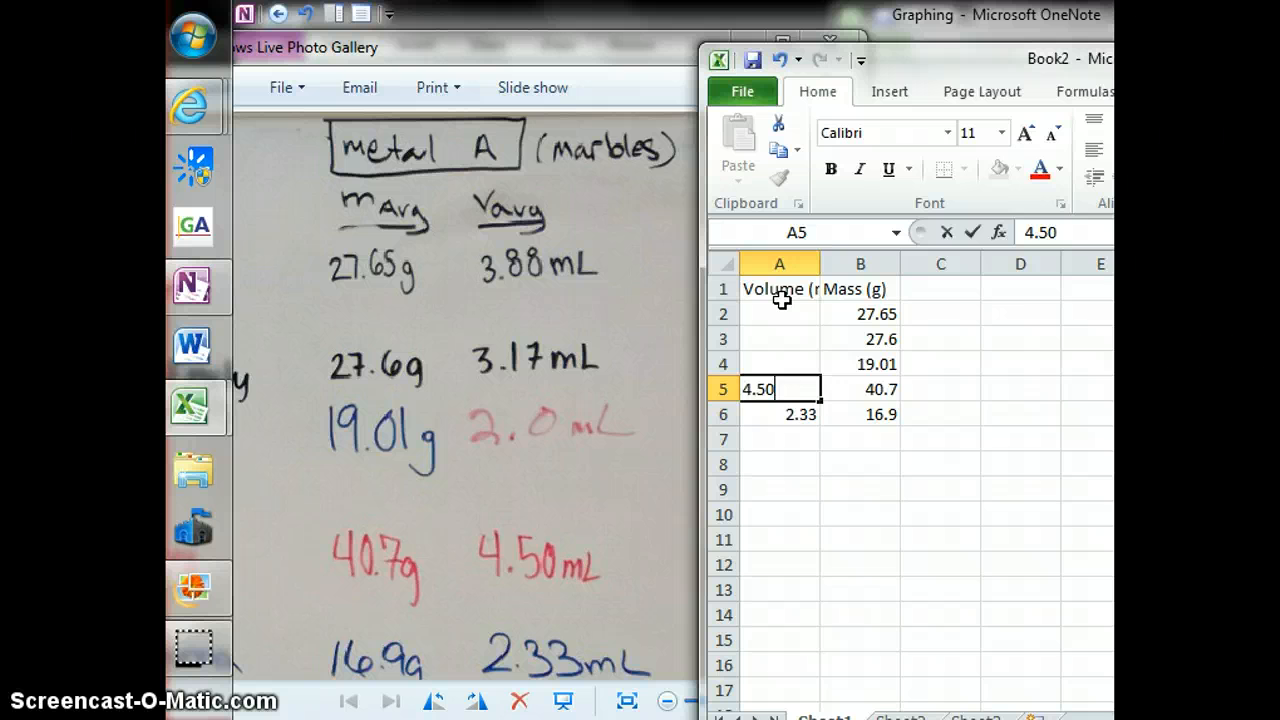
{"action": "key", "text": "Up"}
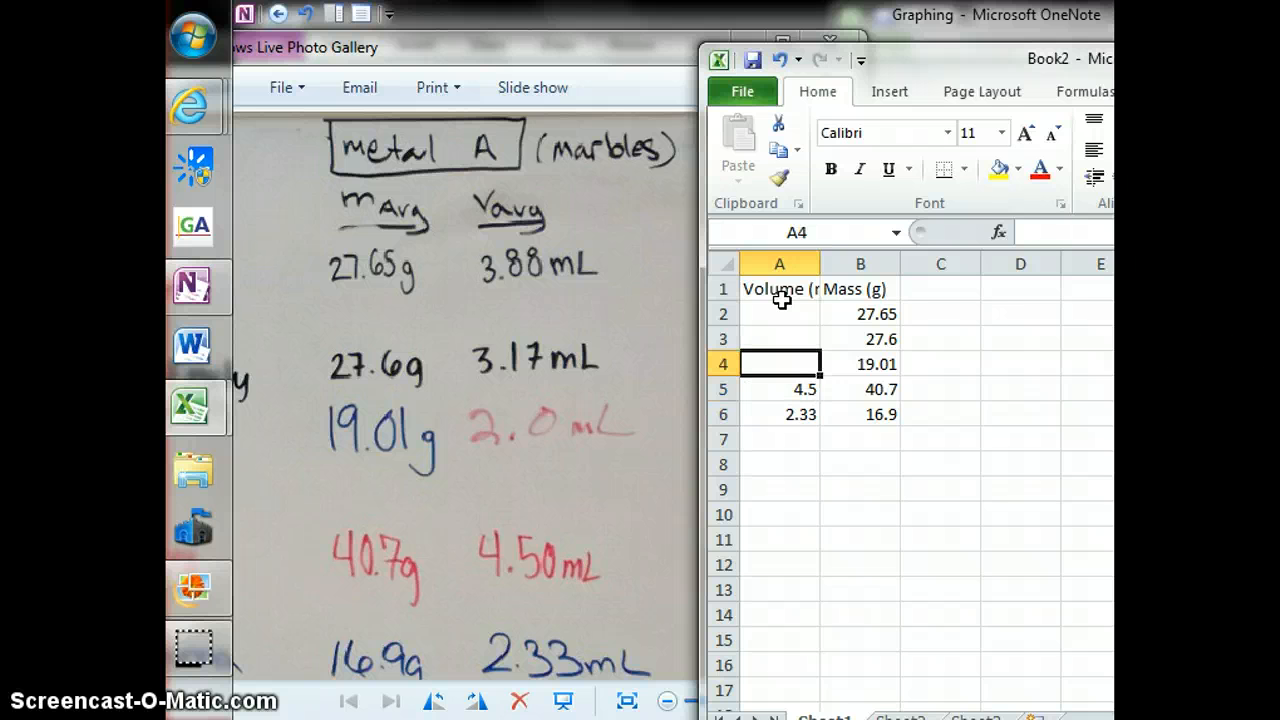
{"action": "type", "text": "2.0"}
{"action": "key", "text": "Up"}
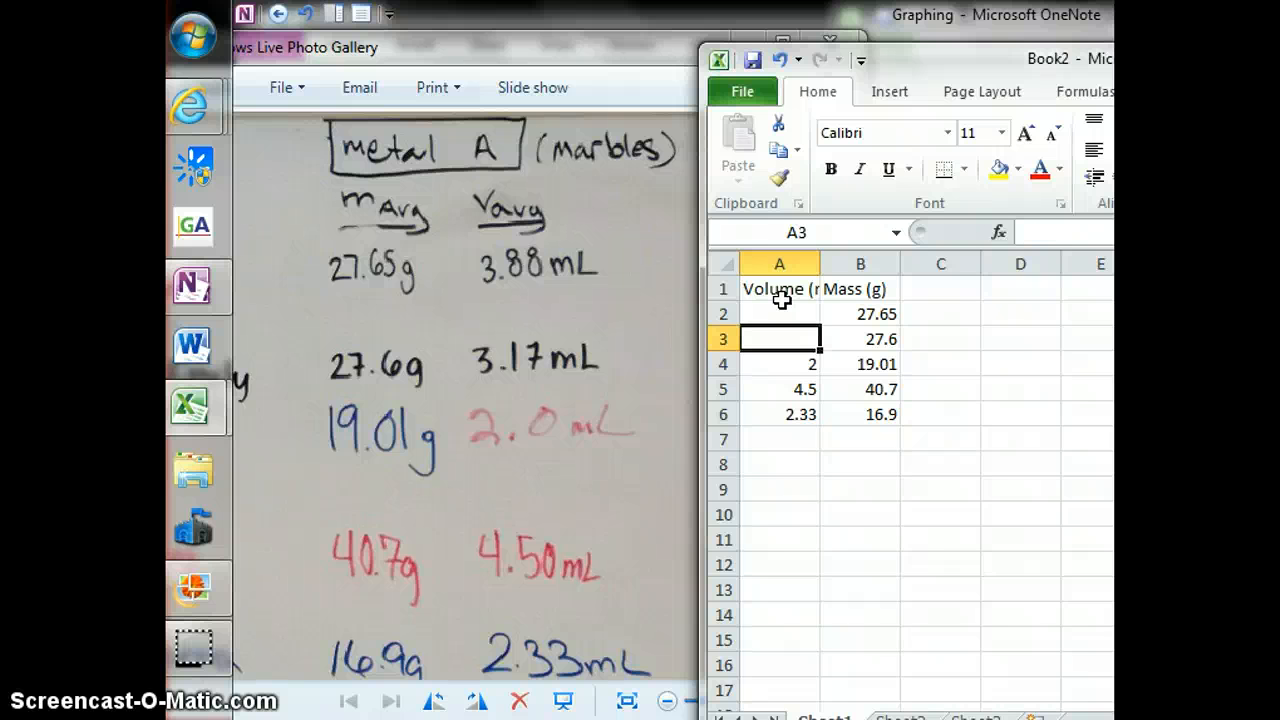
{"action": "type", "text": "3.17"}
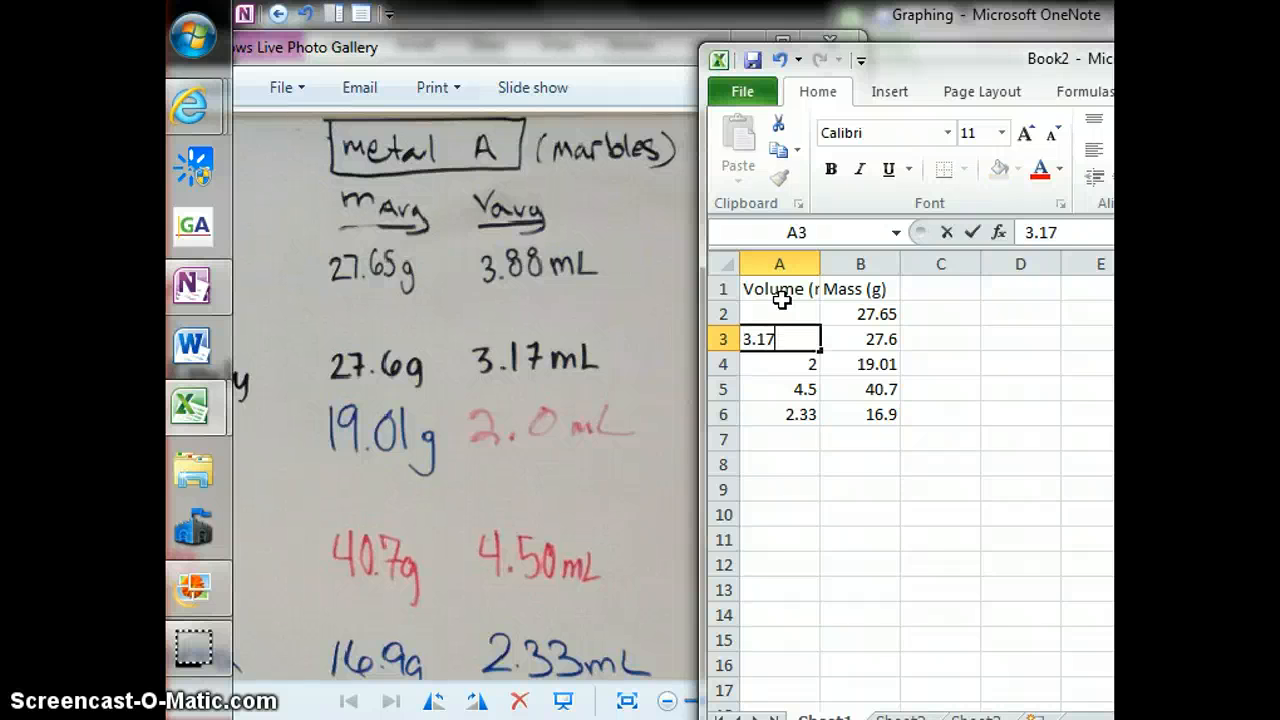
{"action": "key", "text": "Up"}
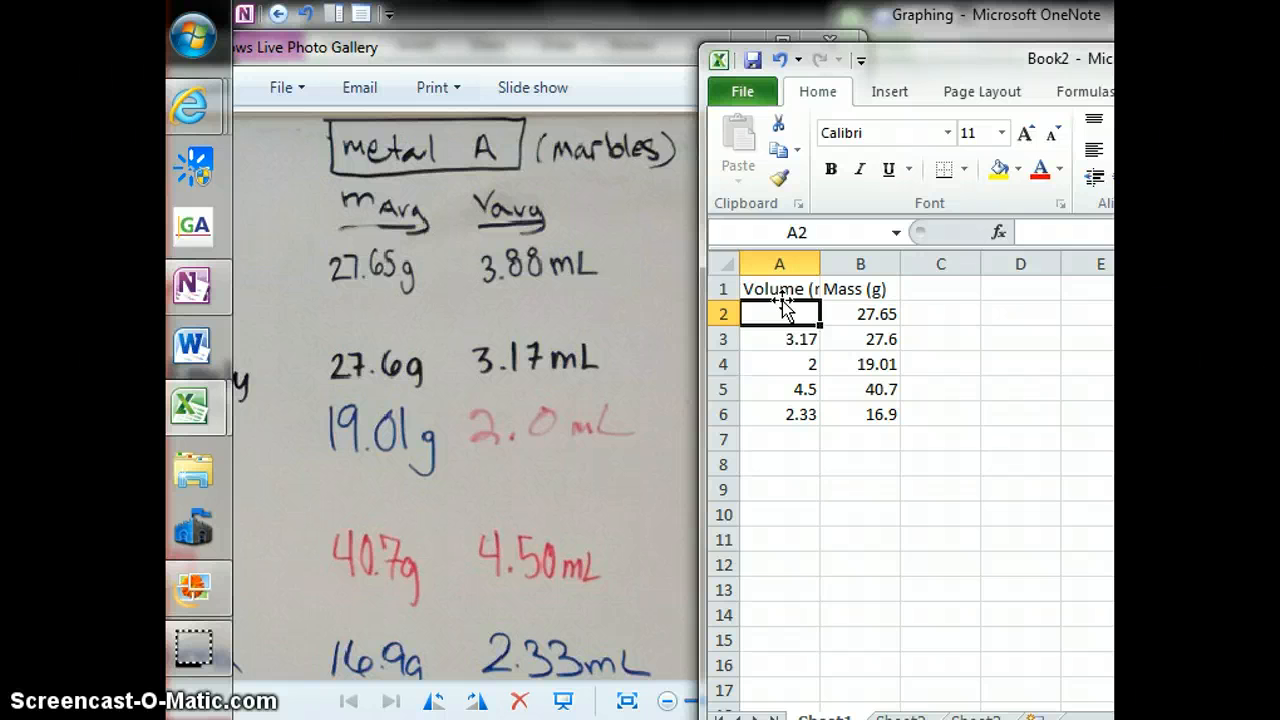
{"action": "type", "text": "3.88"}
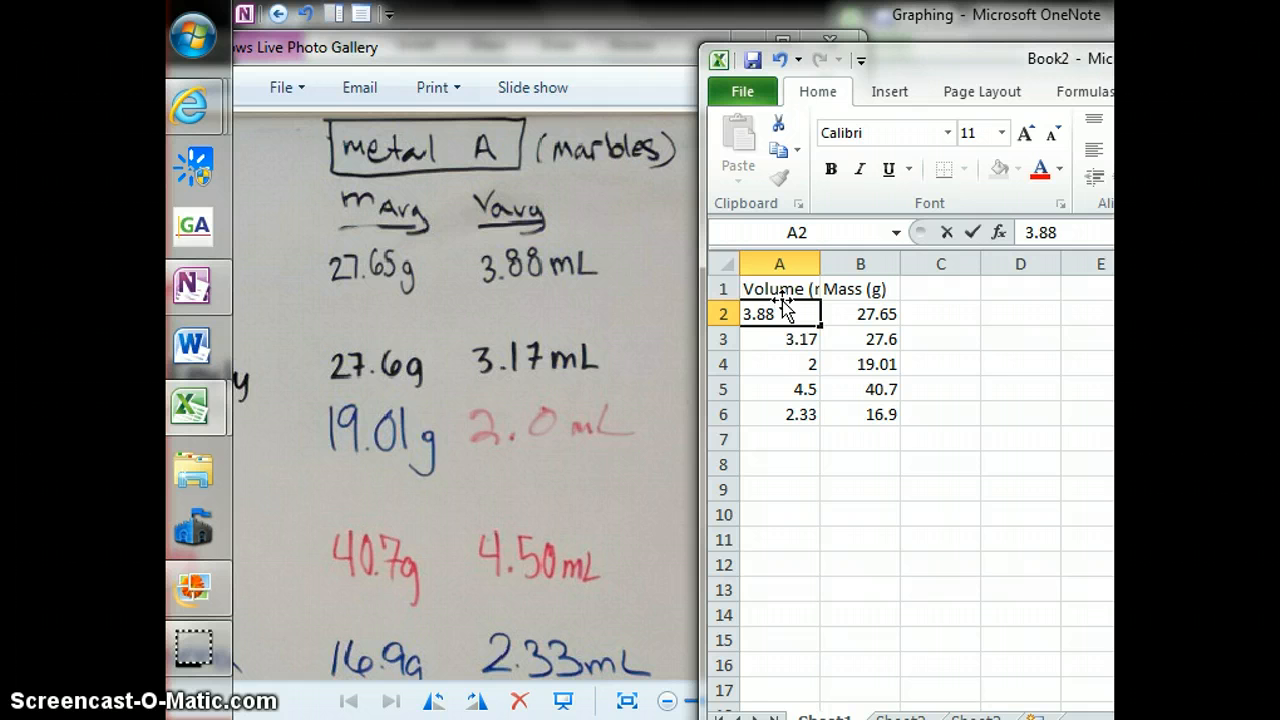
- Insert a markers-only scatter chart from the volume and mass data in columns A and B
{"action": "left_click_drag", "start_coordinate": [1112, 54], "coordinate": [850, 55]}
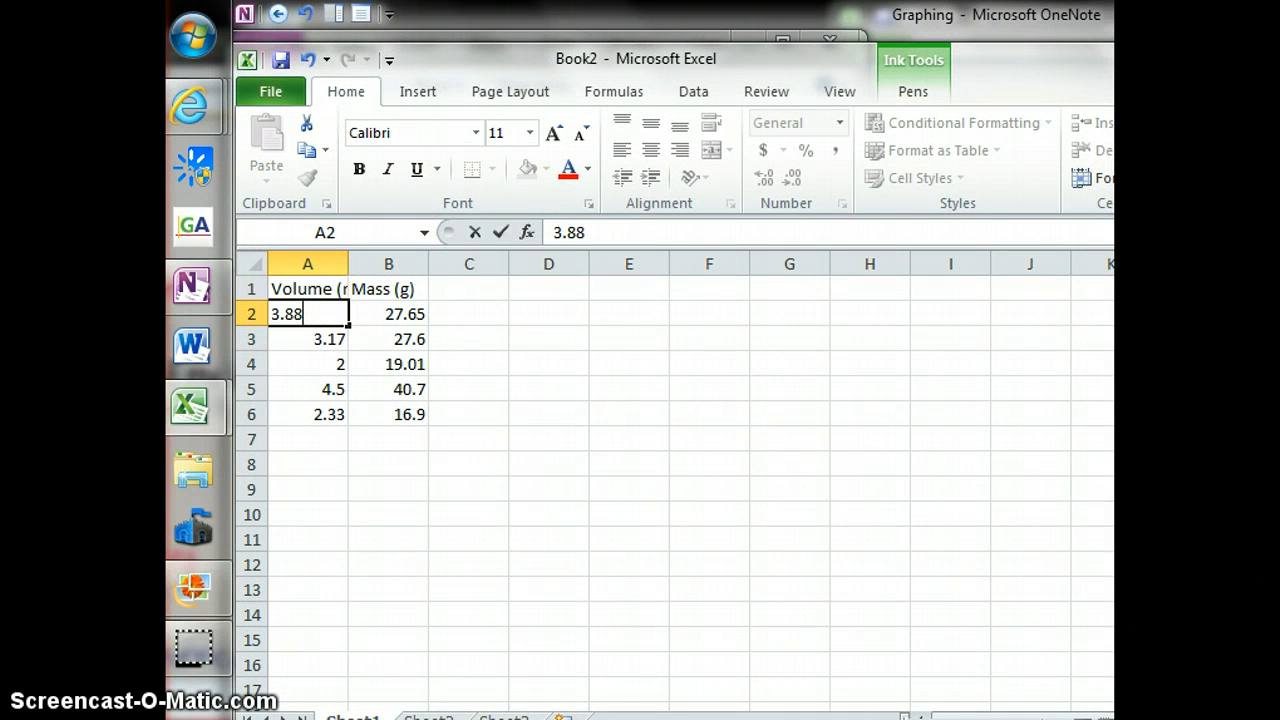
{"action": "left_click_drag", "start_coordinate": [329, 258], "coordinate": [374, 251]}
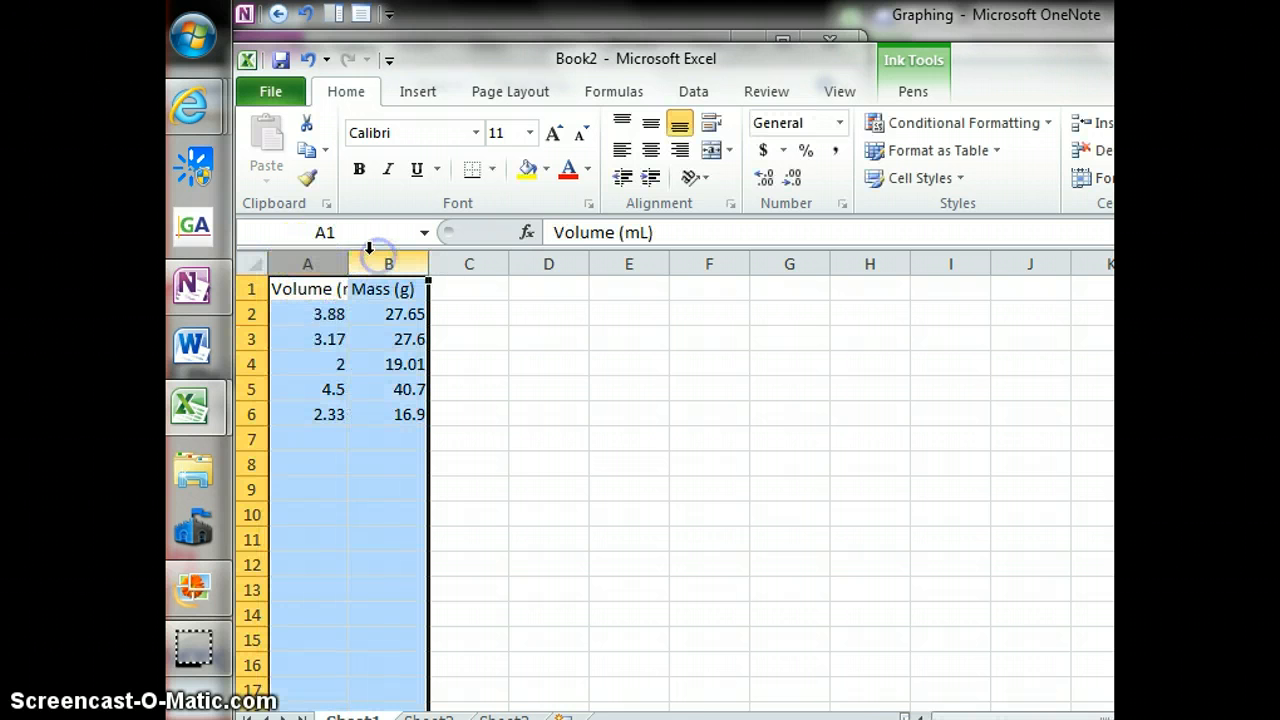
{"action": "left_click", "coordinate": [437, 89]}
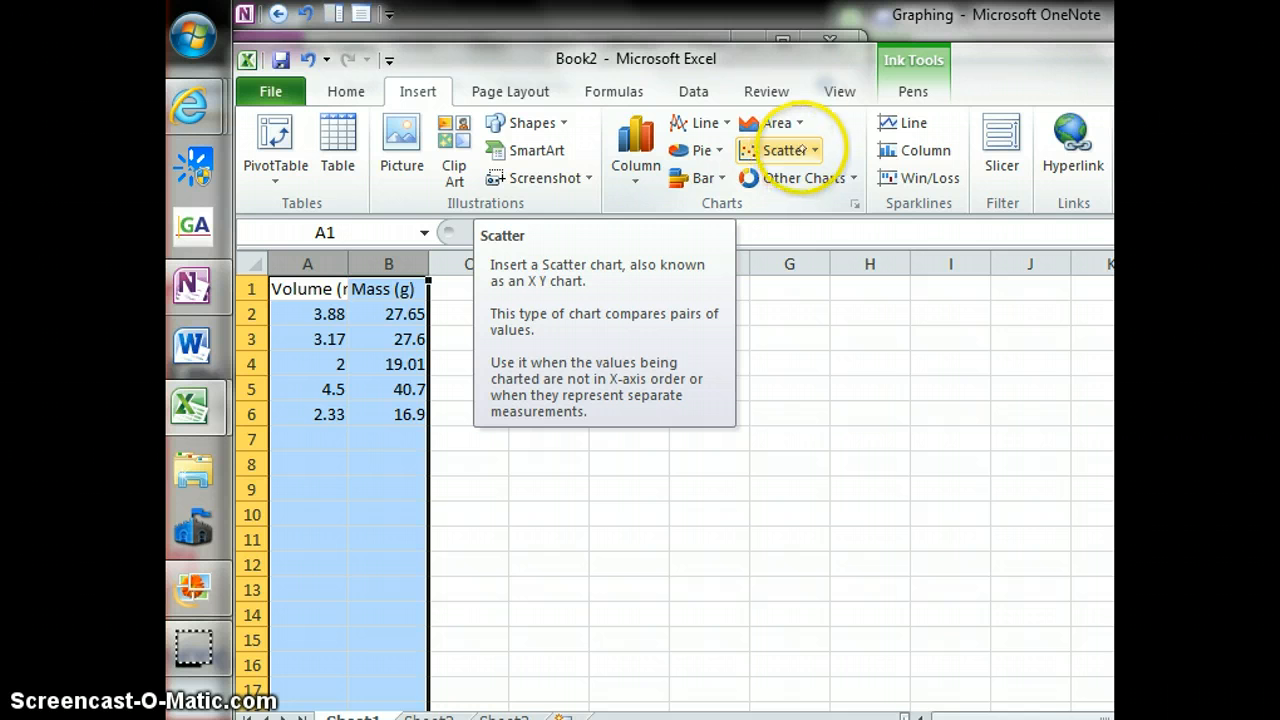
{"action": "left_click", "coordinate": [820, 150]}
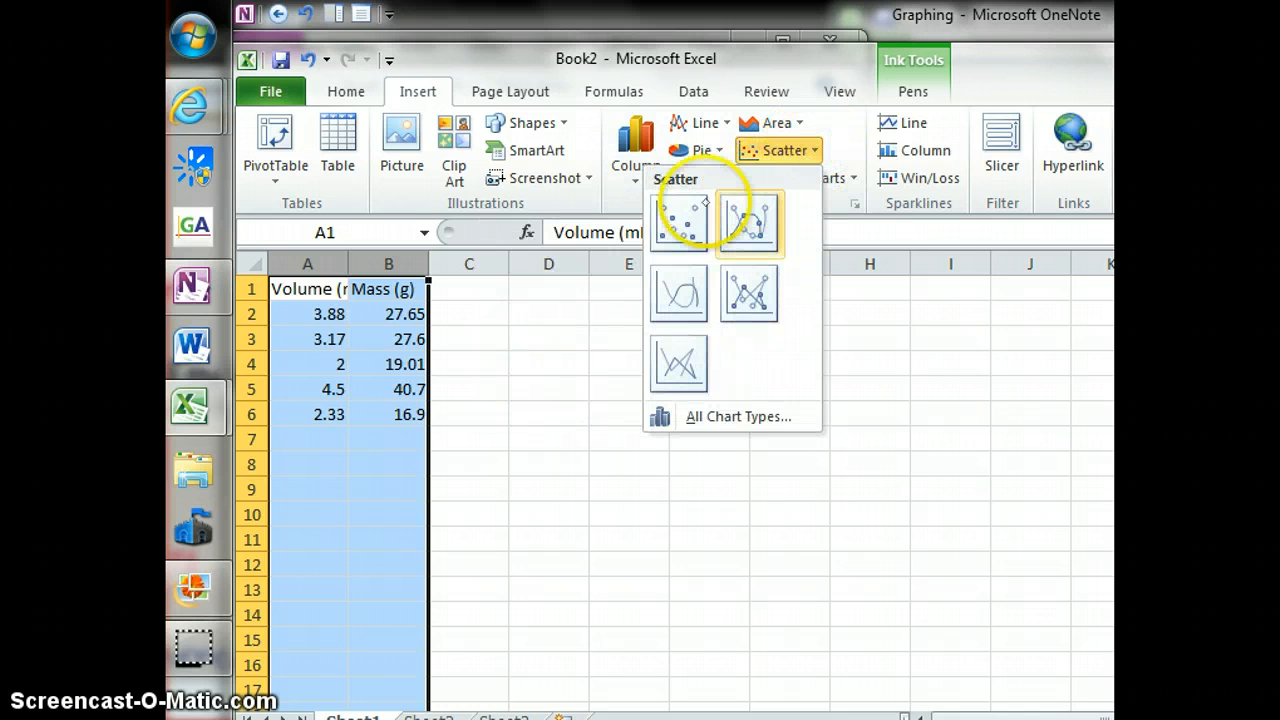
{"action": "left_click", "coordinate": [681, 224]}
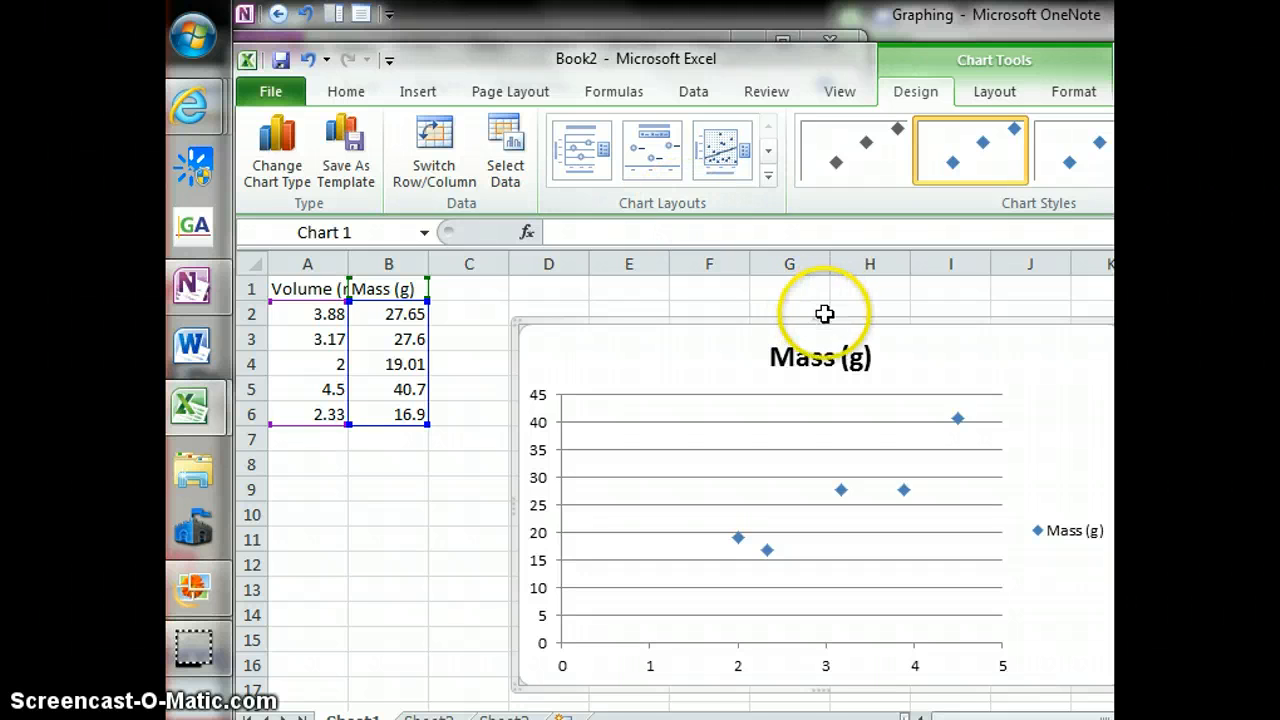
- Move the chart beside the data and add a linear trendline with its intercept set to 0.0 and its equation displayed
{"action": "left_click_drag", "start_coordinate": [827, 321], "coordinate": [754, 285]}
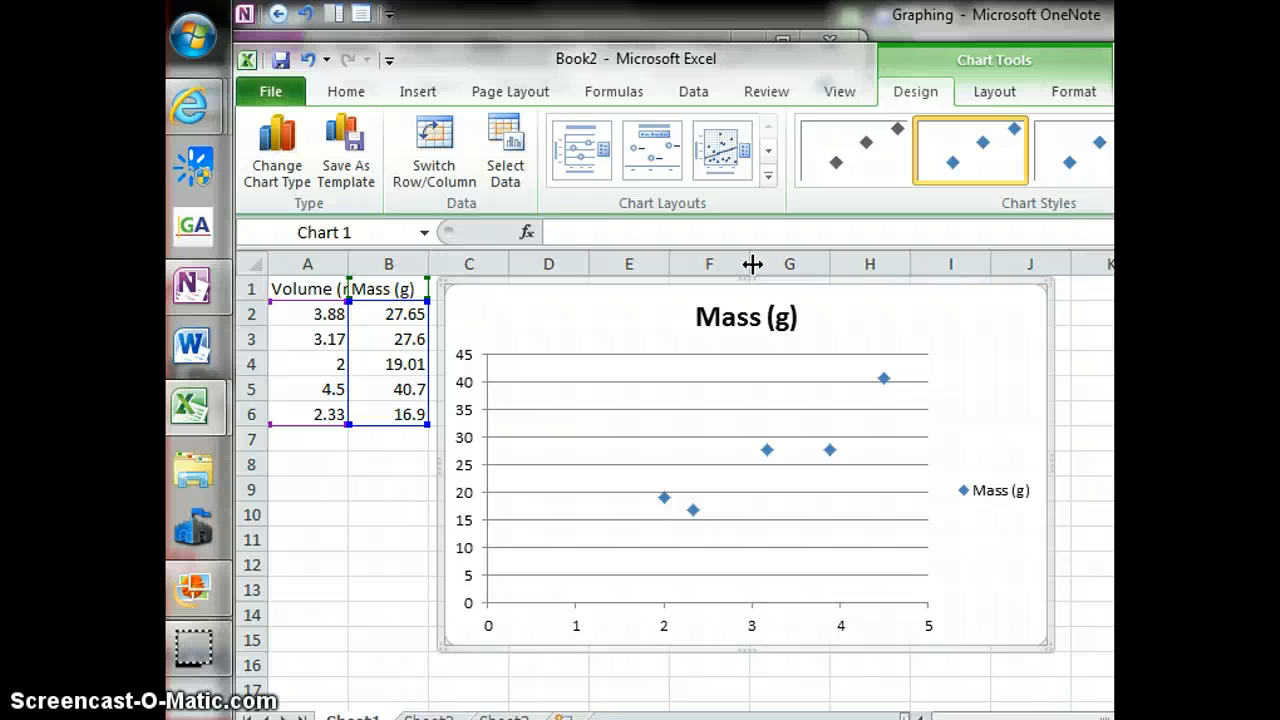
{"action": "left_click", "coordinate": [884, 378]}
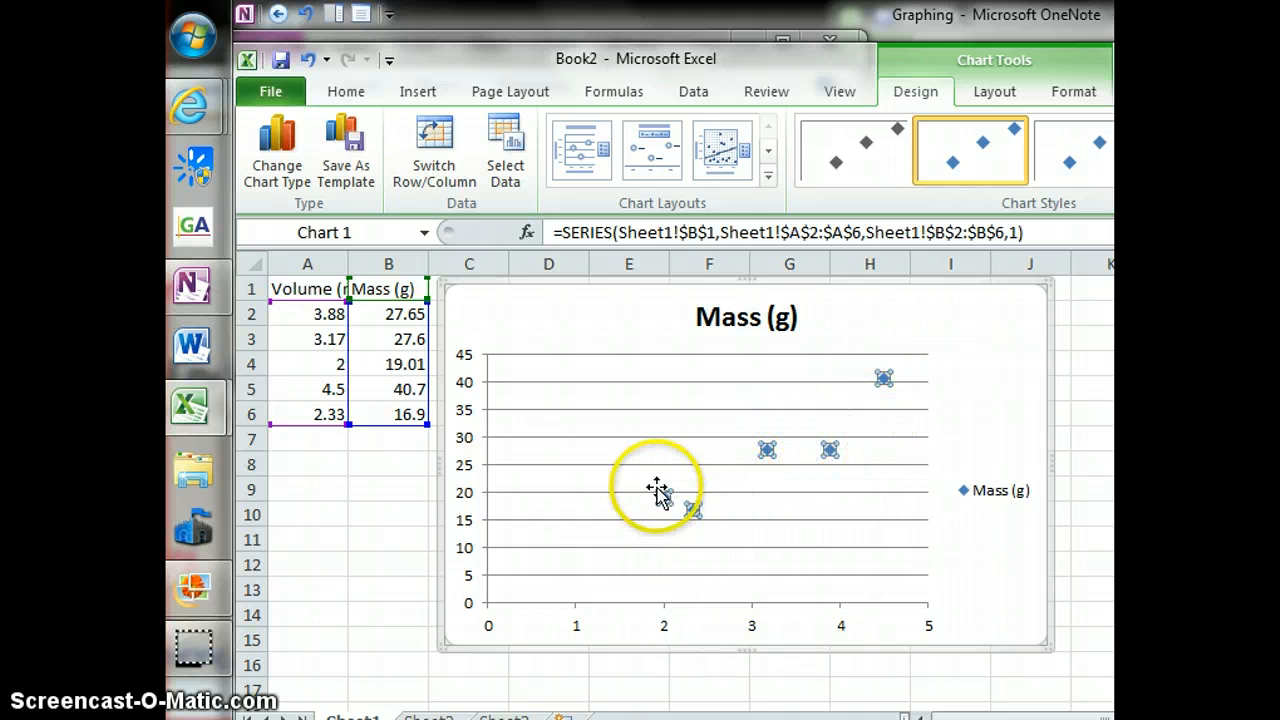
{"action": "right_click", "coordinate": [884, 378]}
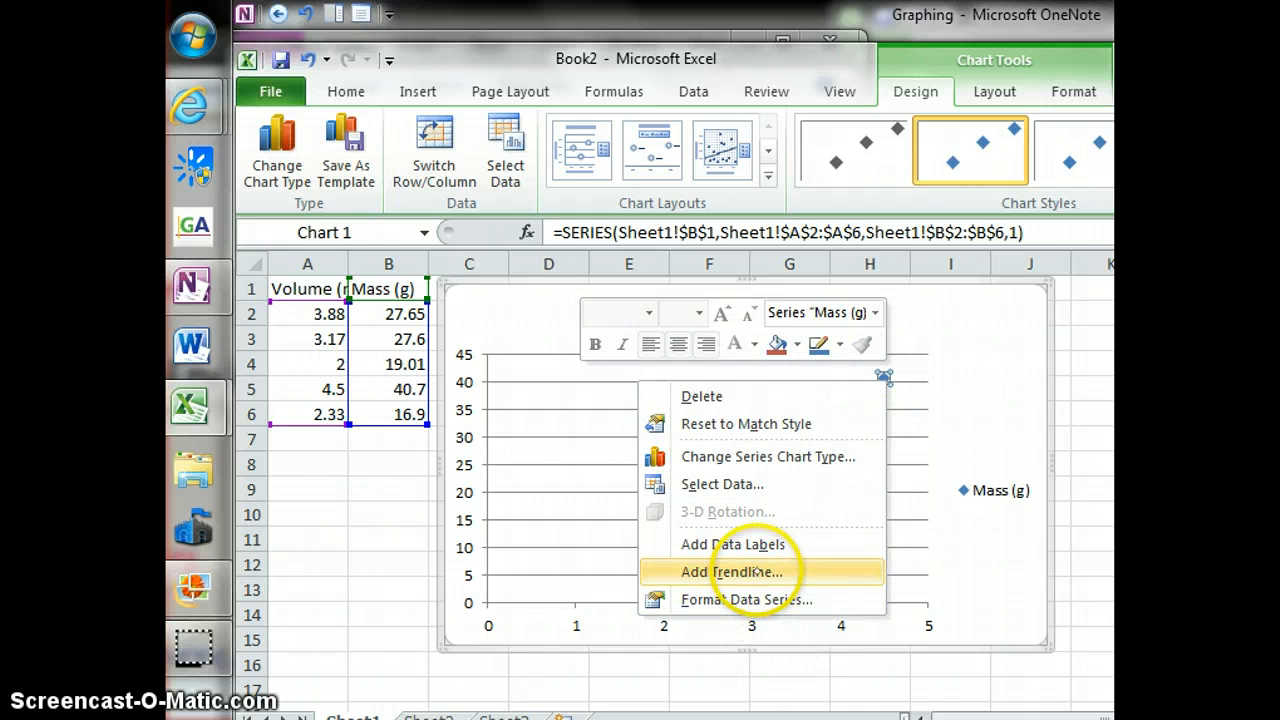
{"action": "left_click", "coordinate": [763, 571]}
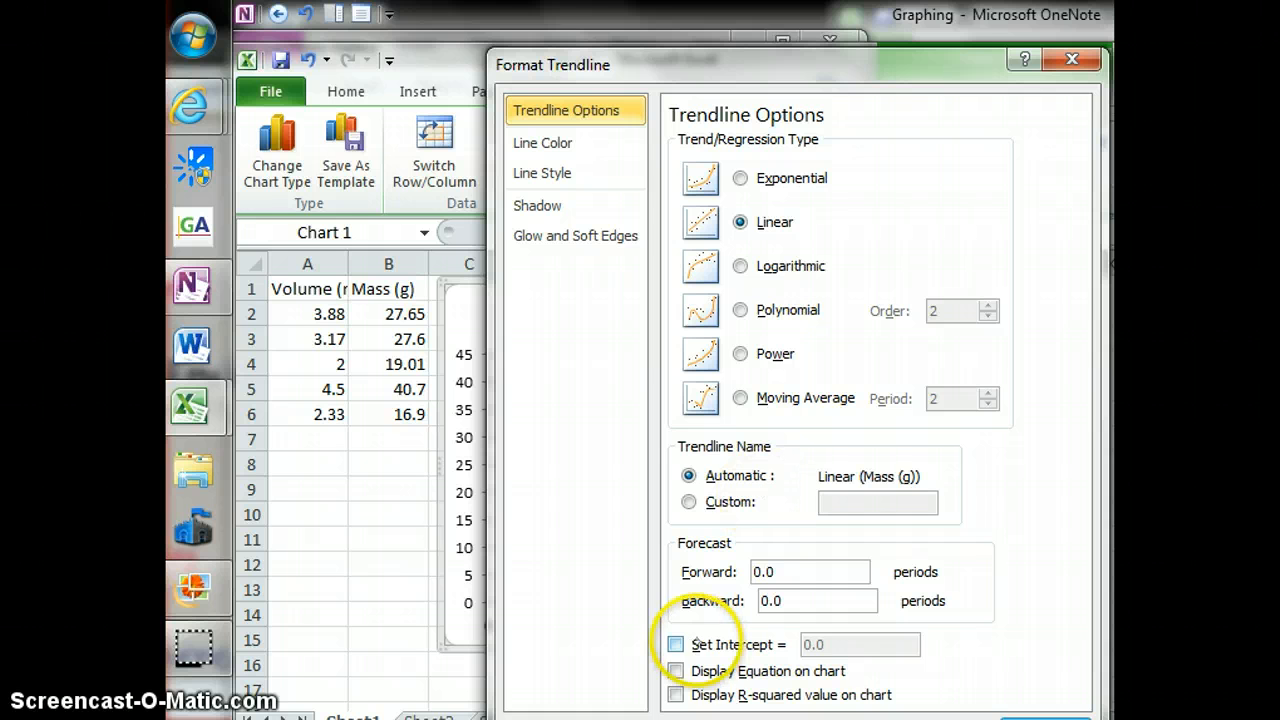
{"action": "left_click", "coordinate": [677, 643]}
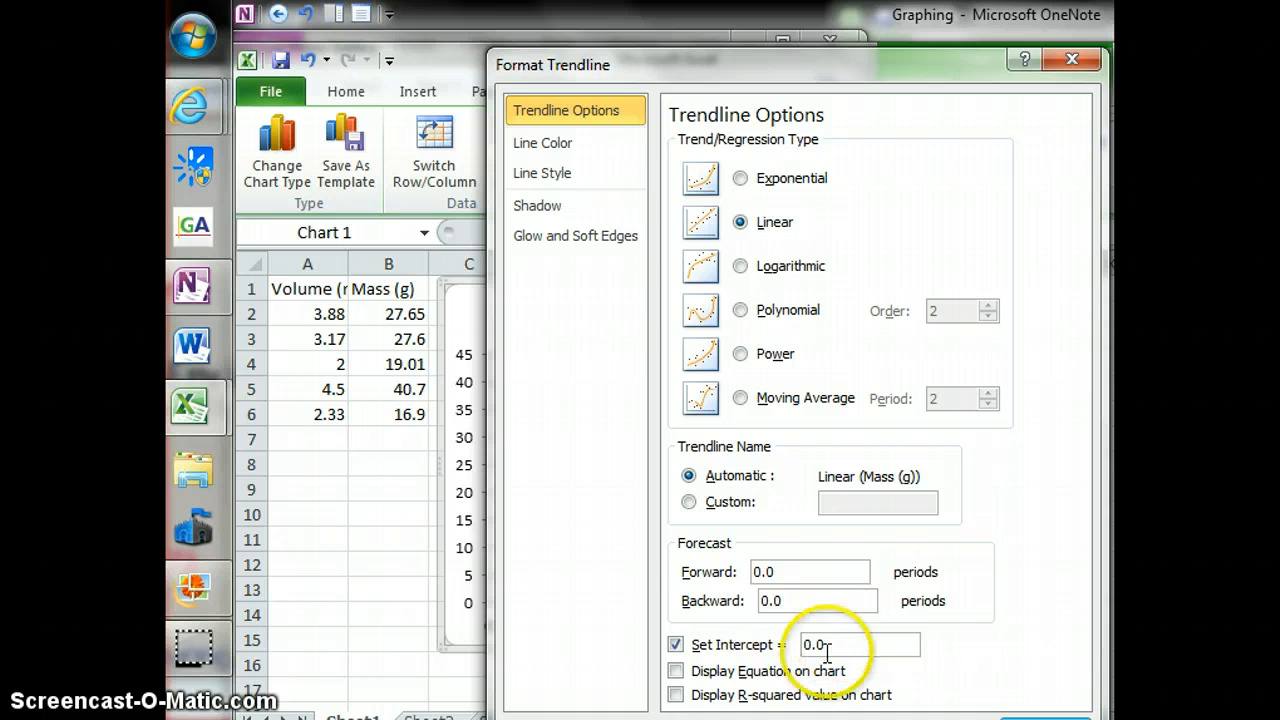
{"action": "left_click", "coordinate": [678, 669]}
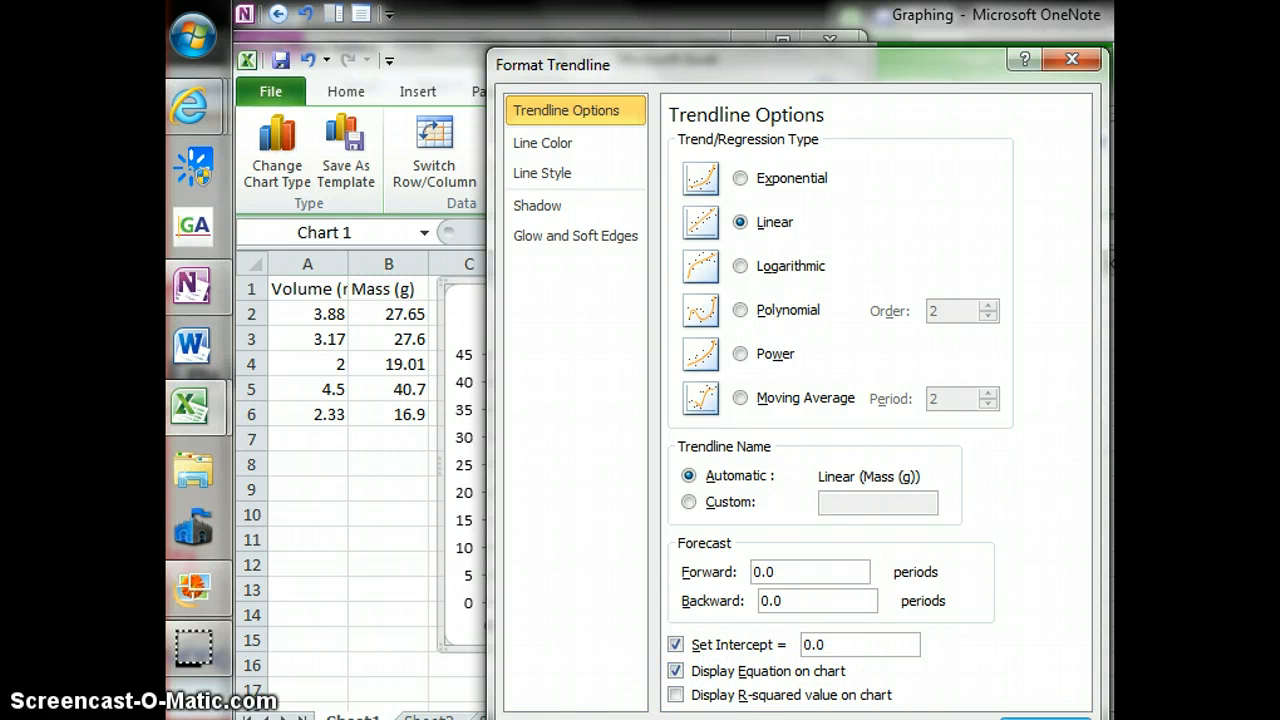
{"action": "left_click", "coordinate": [1040, 717]}
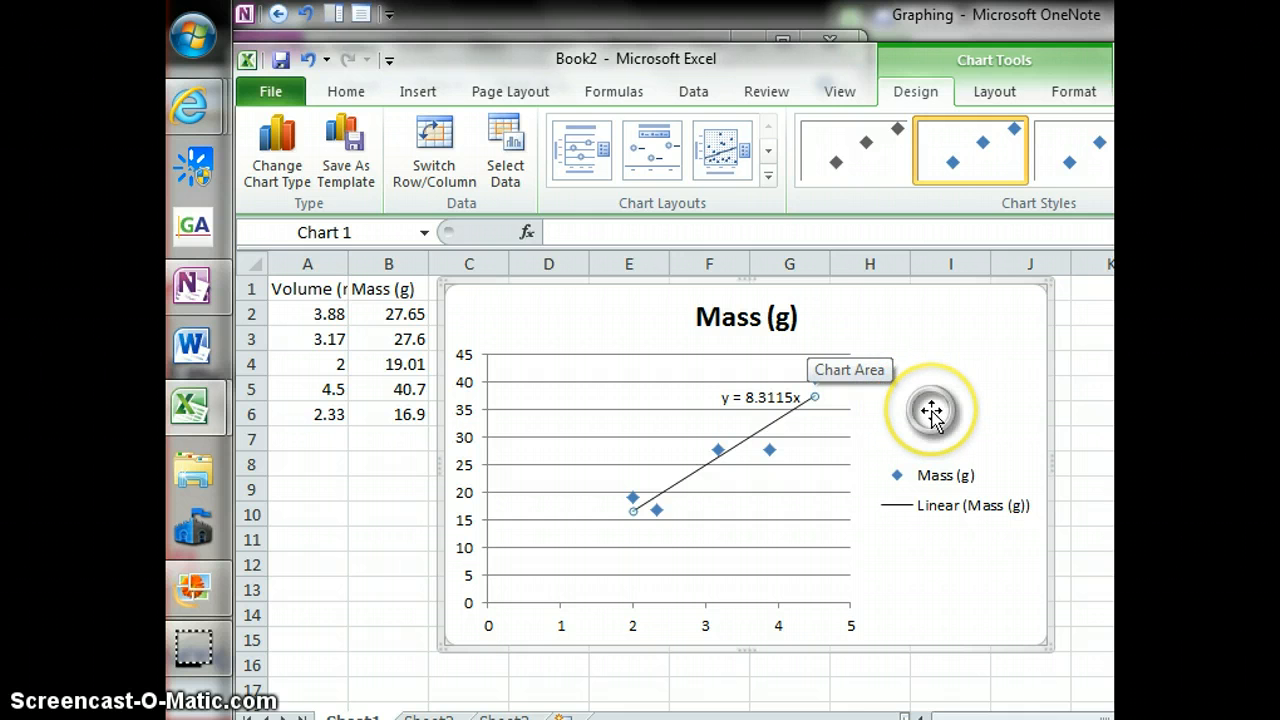
- Copy the whole chart, switch to the blank Word document and paste it there, restoring the Word window to a smaller size
{"action": "right_click", "coordinate": [924, 410]}
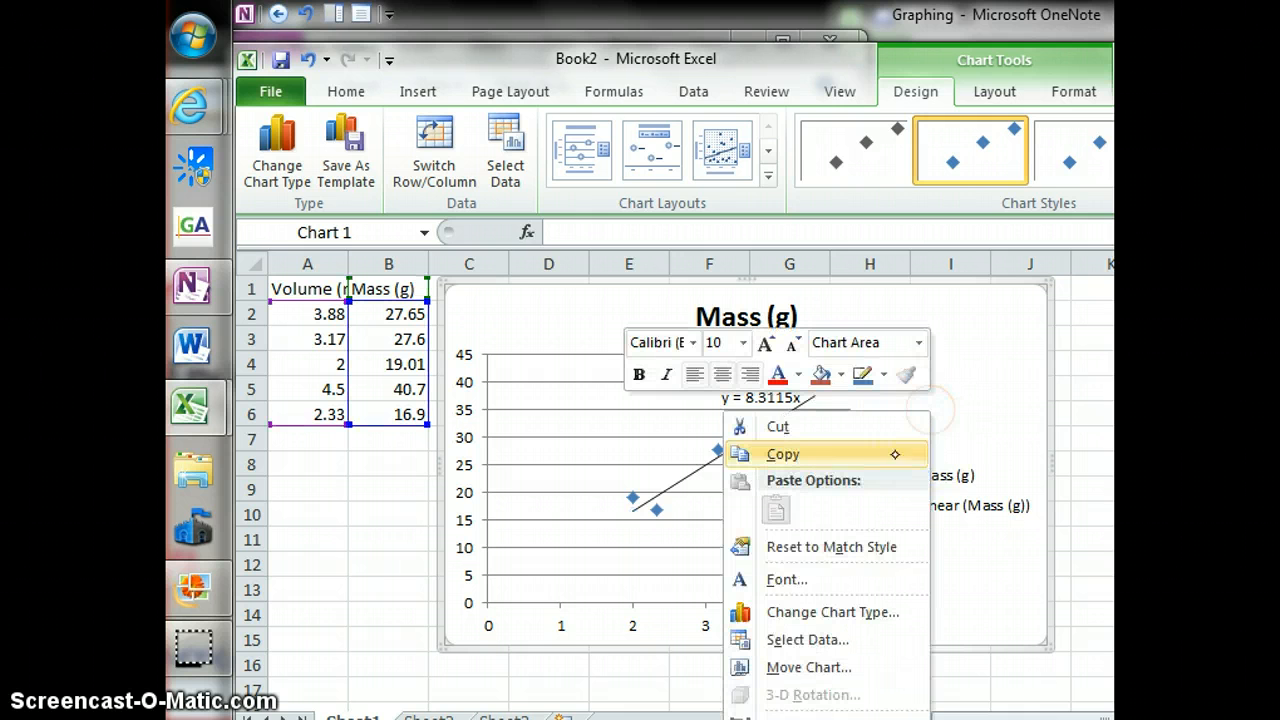
{"action": "left_click", "coordinate": [795, 454]}
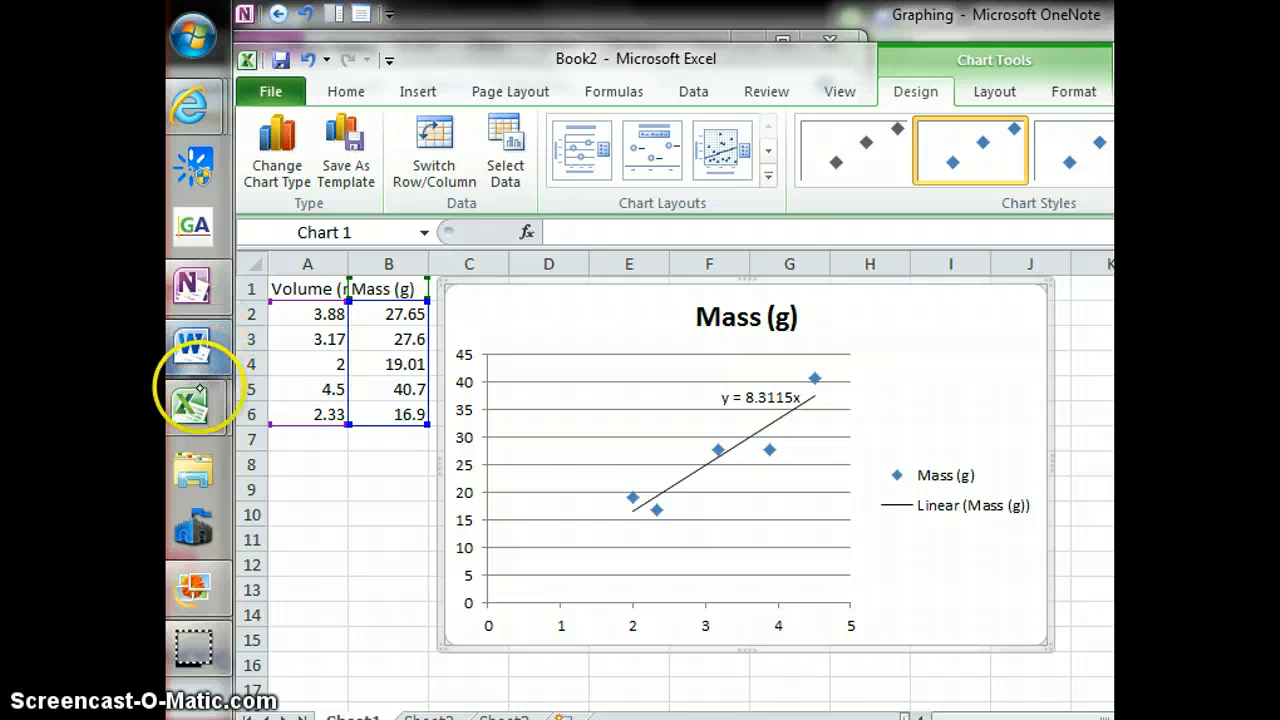
{"action": "mouse_move", "coordinate": [200, 390]}
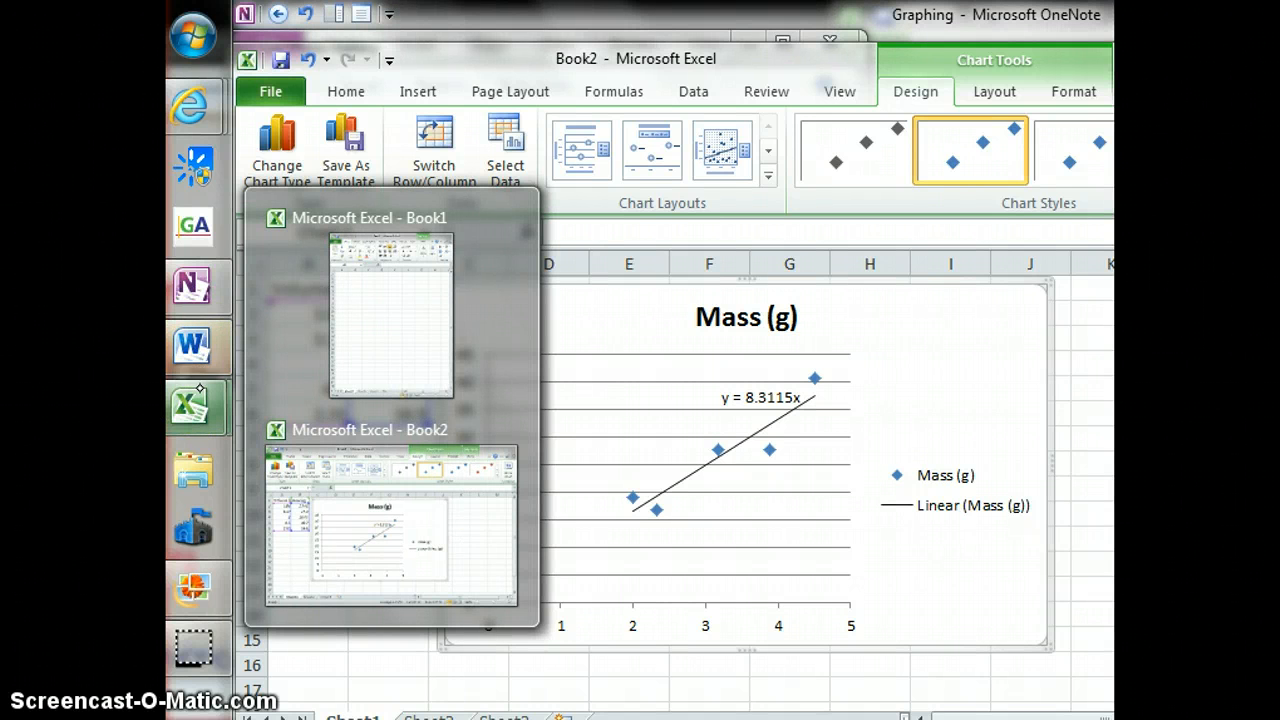
{"action": "mouse_move", "coordinate": [194, 343]}
{"action": "left_click", "coordinate": [372, 370]}
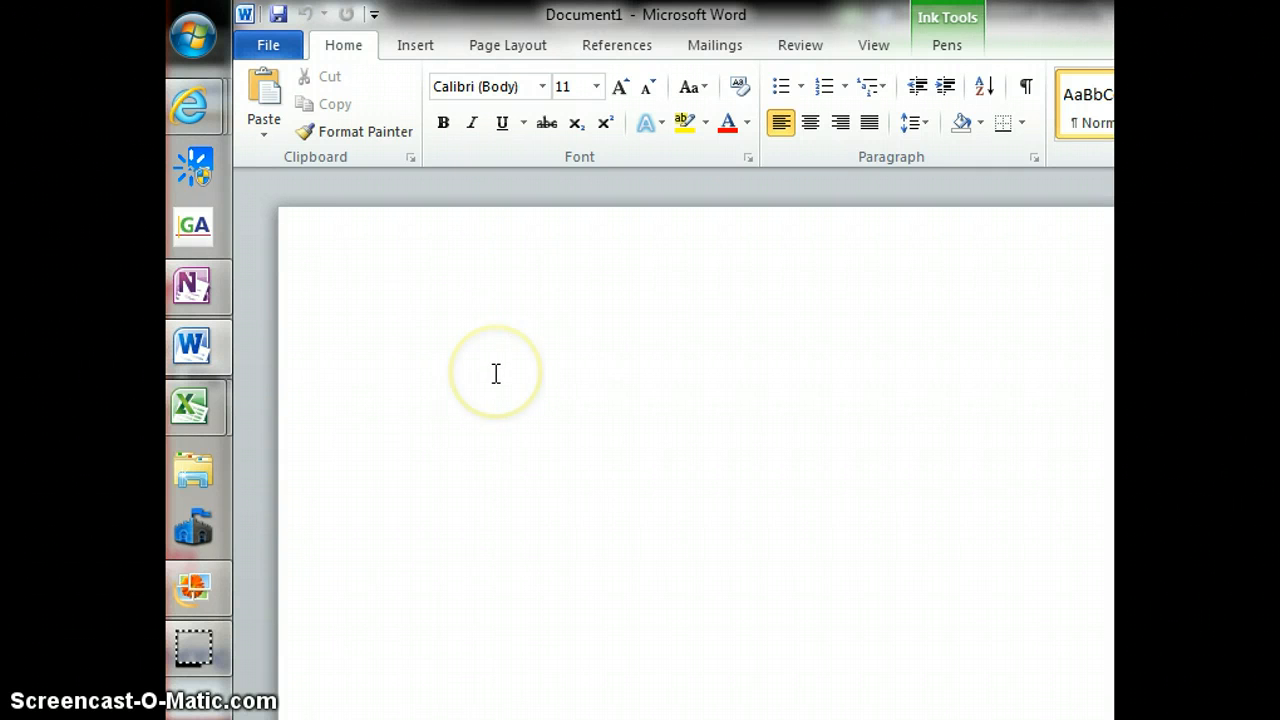
{"action": "key", "text": "ctrl+v"}
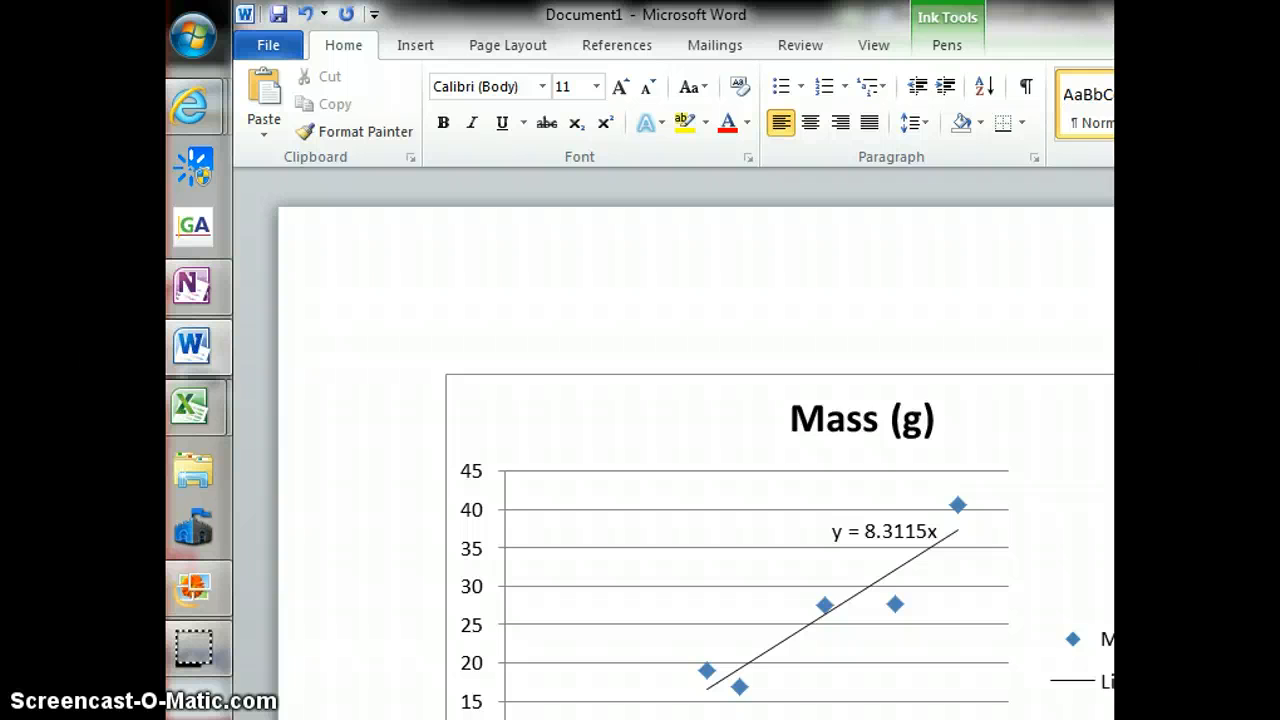
{"action": "key", "text": "super+Down"}
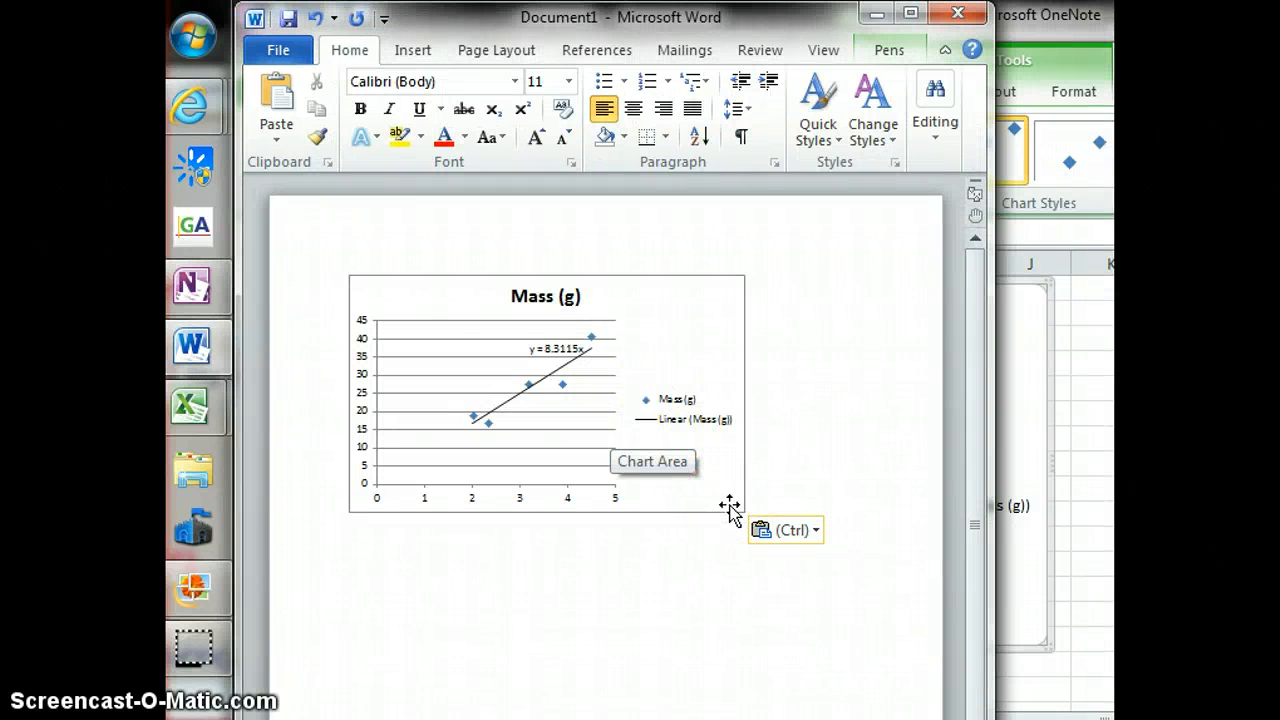
- Insert a caption below the pasted chart reading "Figure 1: mass of metal A as a function of volume"
{"action": "right_click", "coordinate": [712, 338]}
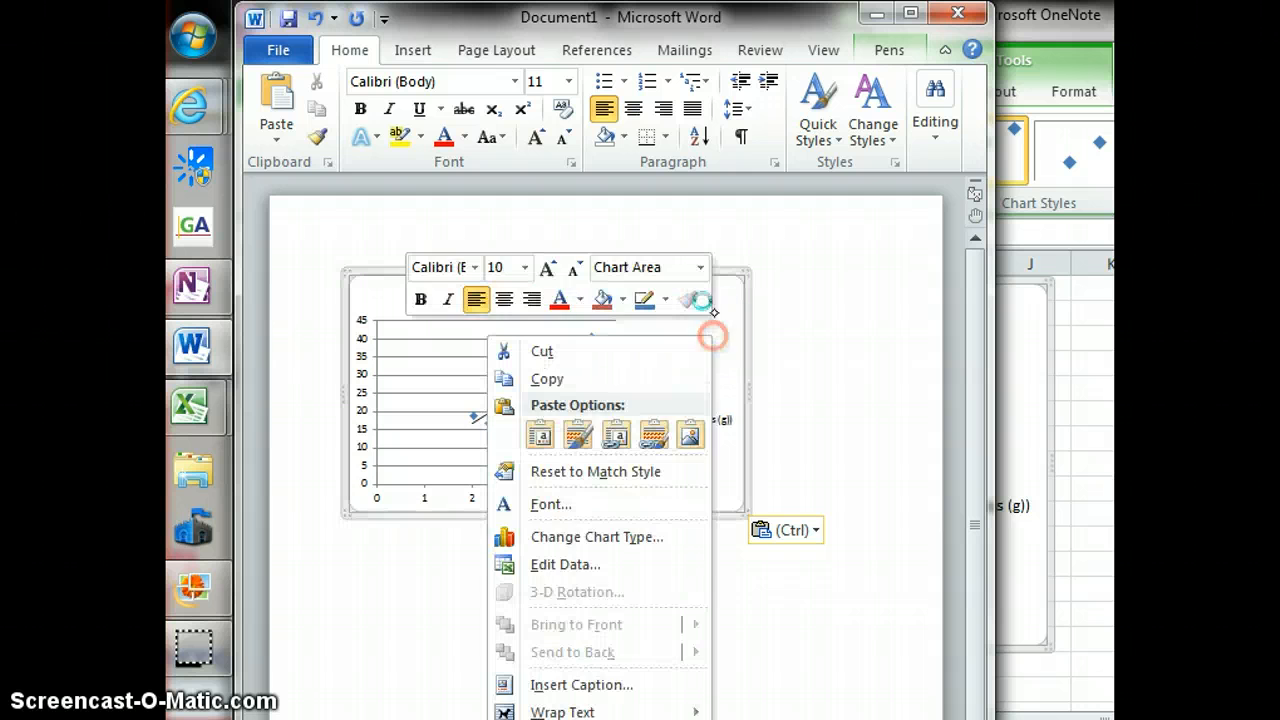
{"action": "left_click", "coordinate": [608, 684]}
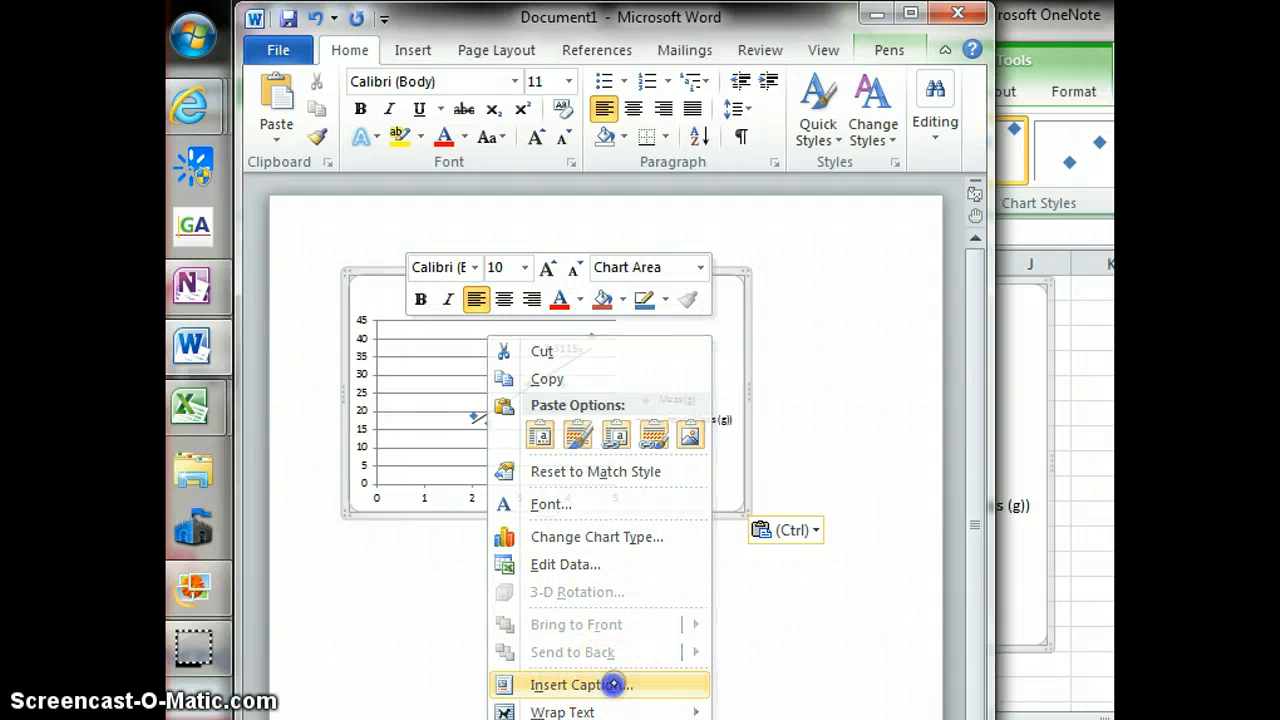
{"action": "left_click", "coordinate": [514, 418]}
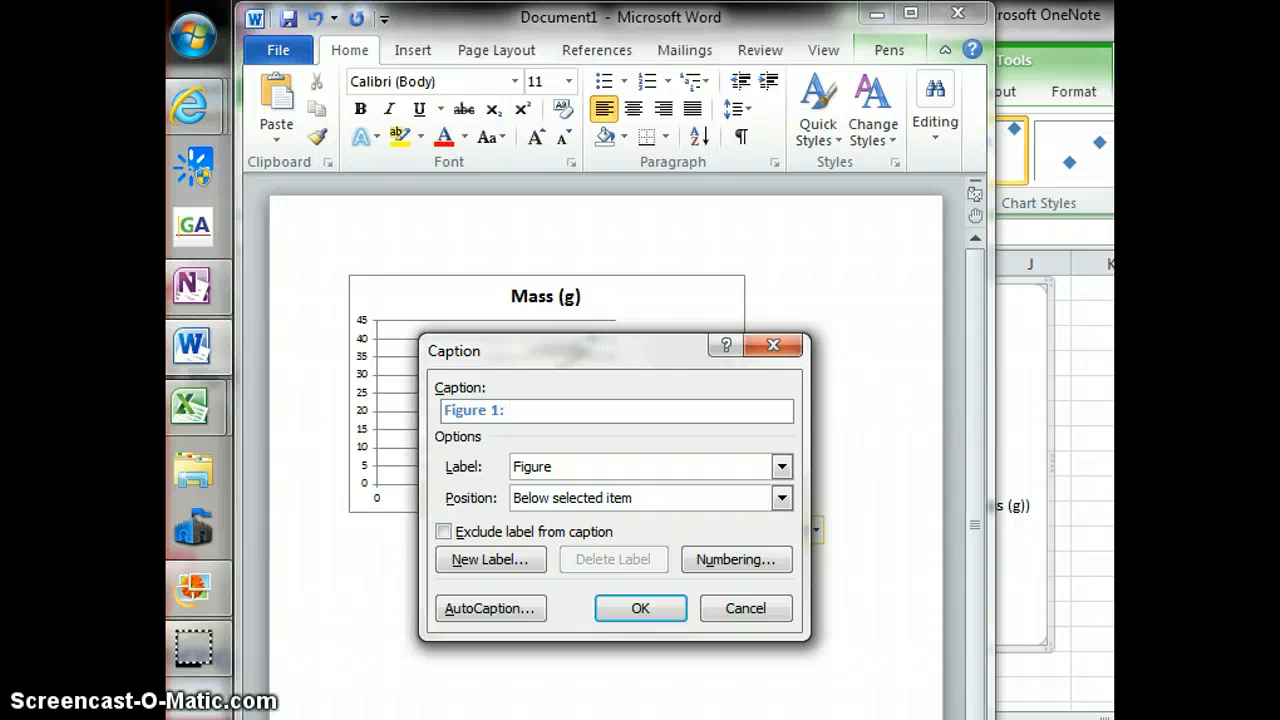
{"action": "type", "text": "mass of m"}
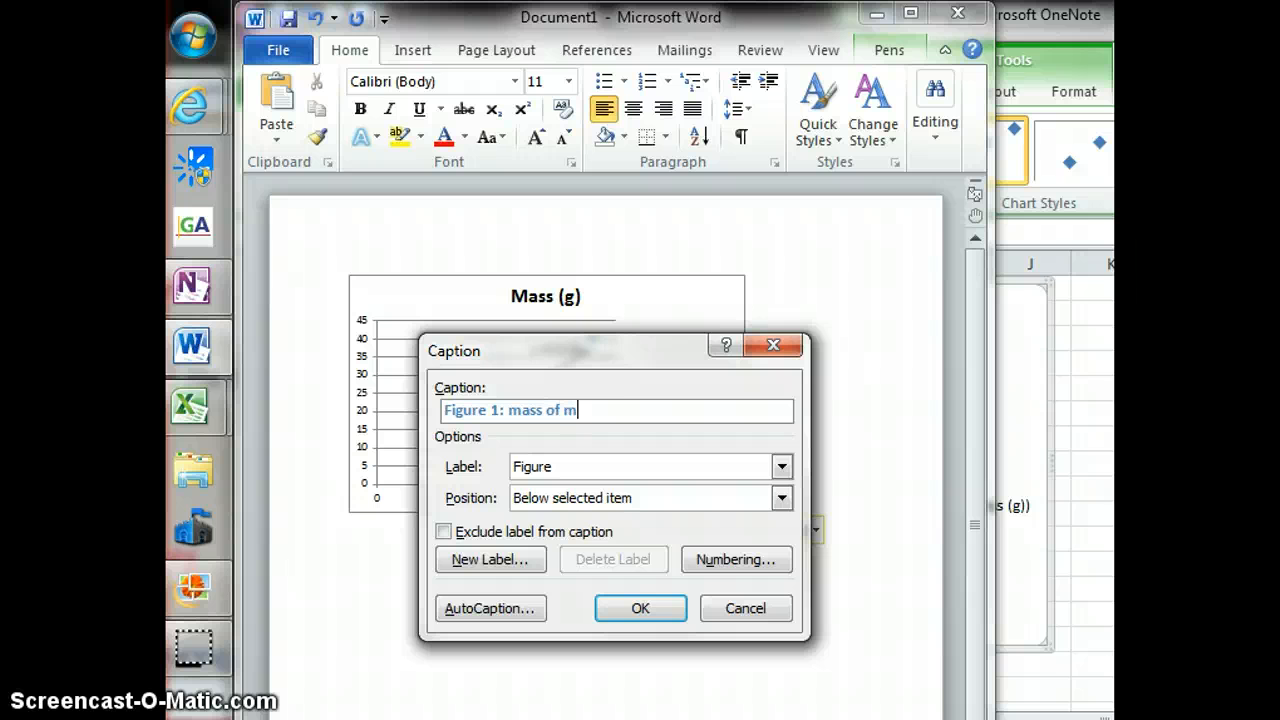
{"action": "type", "text": "etal A as a function of Volume"}
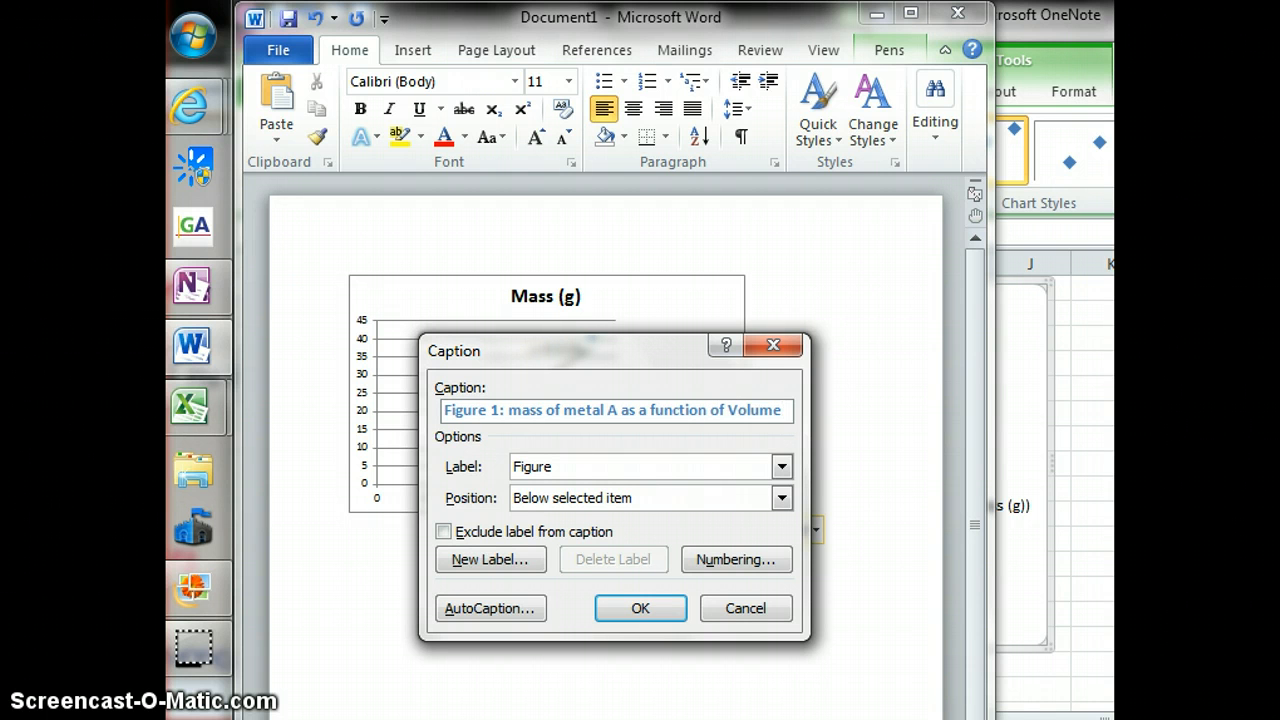
{"action": "key", "text": "BackSpace"}
{"action": "key", "text": "BackSpace"}
{"action": "key", "text": "BackSpace"}
{"action": "key", "text": "BackSpace"}
{"action": "key", "text": "BackSpace"}
{"action": "key", "text": "BackSpace"}
{"action": "type", "text": "volume"}
{"action": "left_click", "coordinate": [650, 607]}
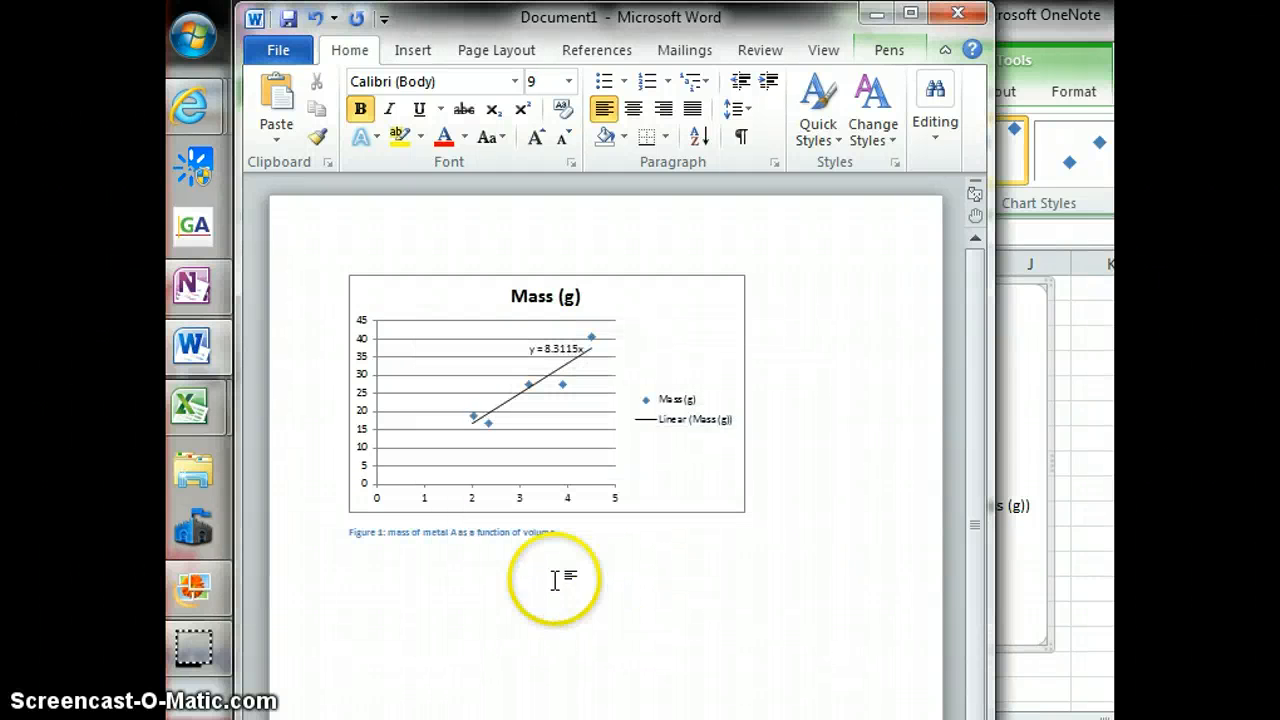
{"action": "left_click", "coordinate": [538, 528]}
{"action": "left_click_drag", "start_coordinate": [538, 530], "coordinate": [337, 526]}
{"action": "left_click", "coordinate": [484, 593]}
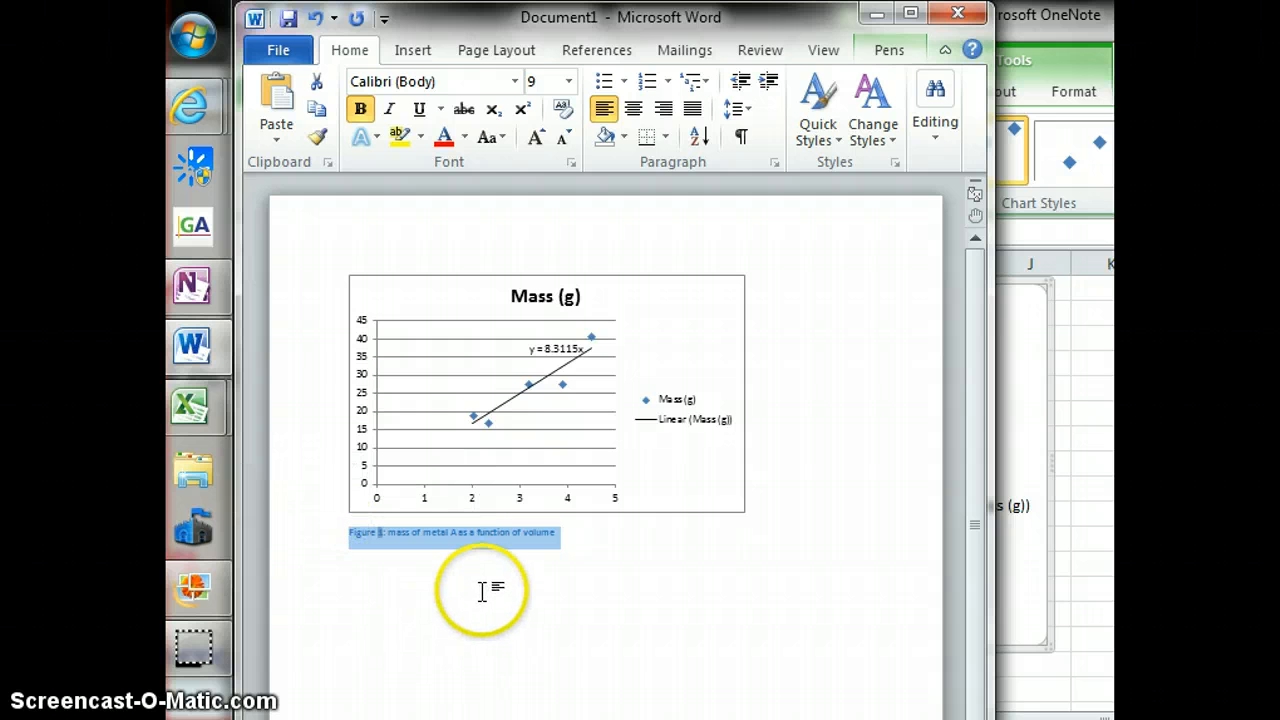